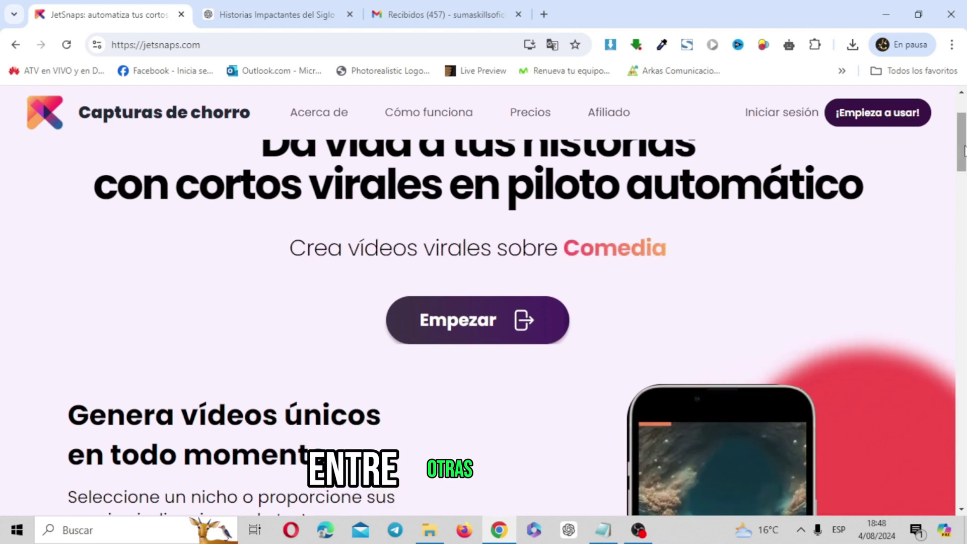
# - Examine the free, Inicio and Pro pricing plans and their features on the JetSnaps homepage
pyautogui.moveTo(961, 153); pyautogui.dragTo(963, 390)
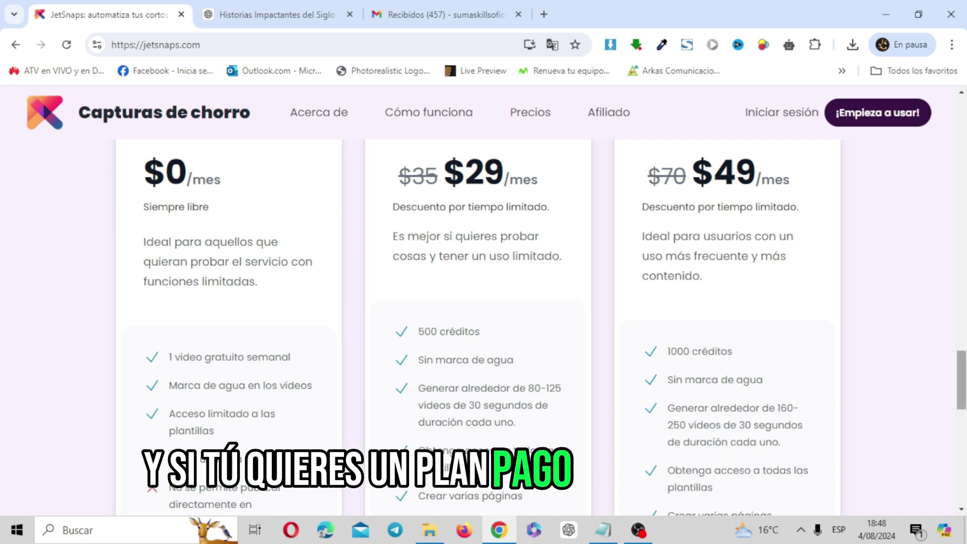
pyautogui.scroll(3, 964, 345)
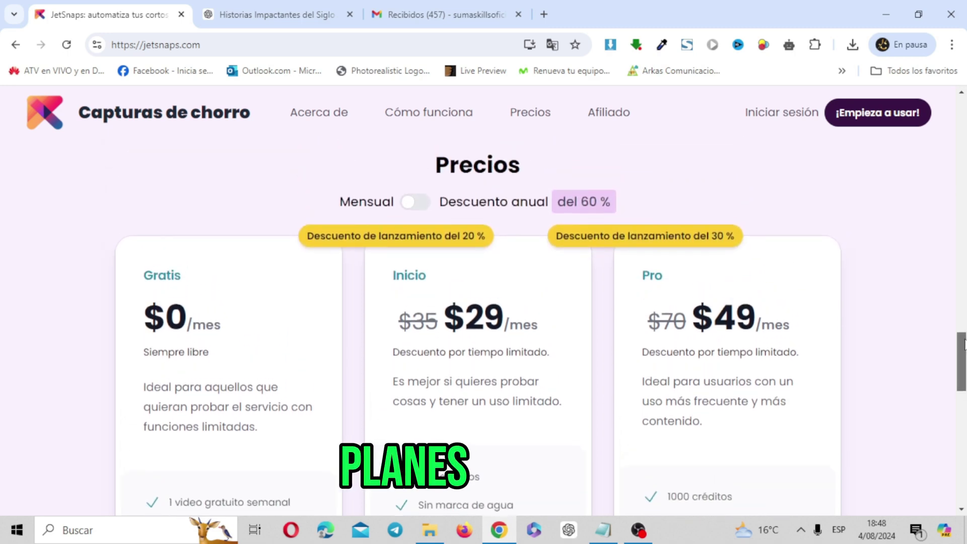
pyautogui.scroll(-5, 964, 344)
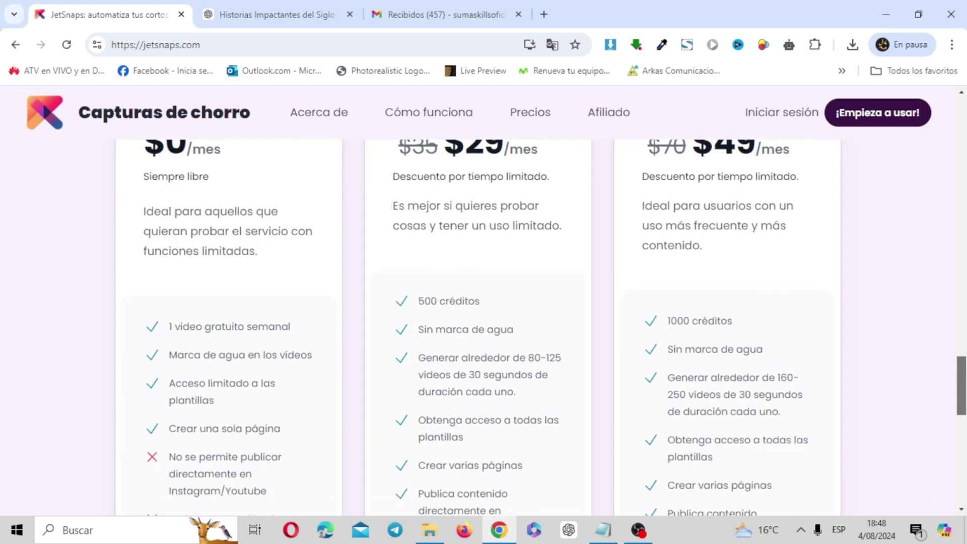
pyautogui.scroll(-10, 484, 328)
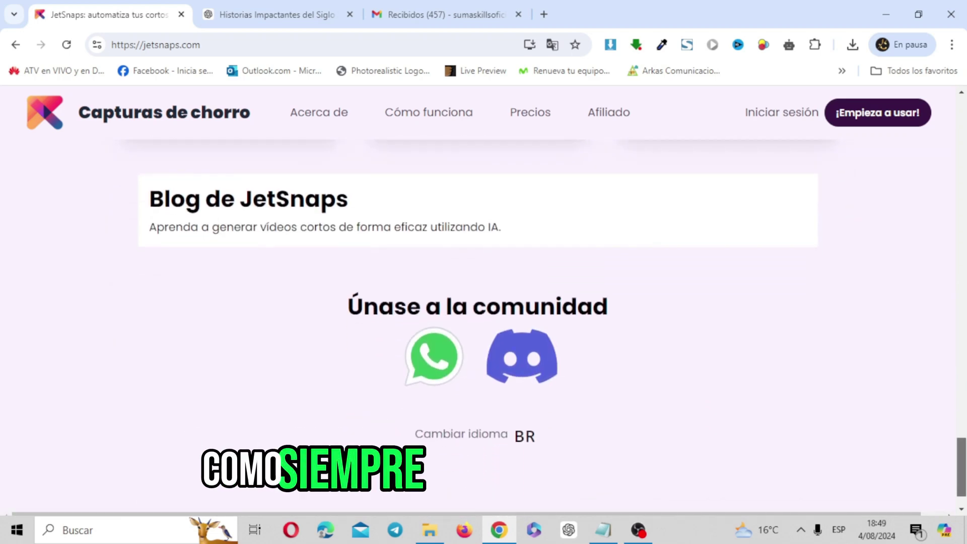
pyautogui.scroll(10, 964, 368)
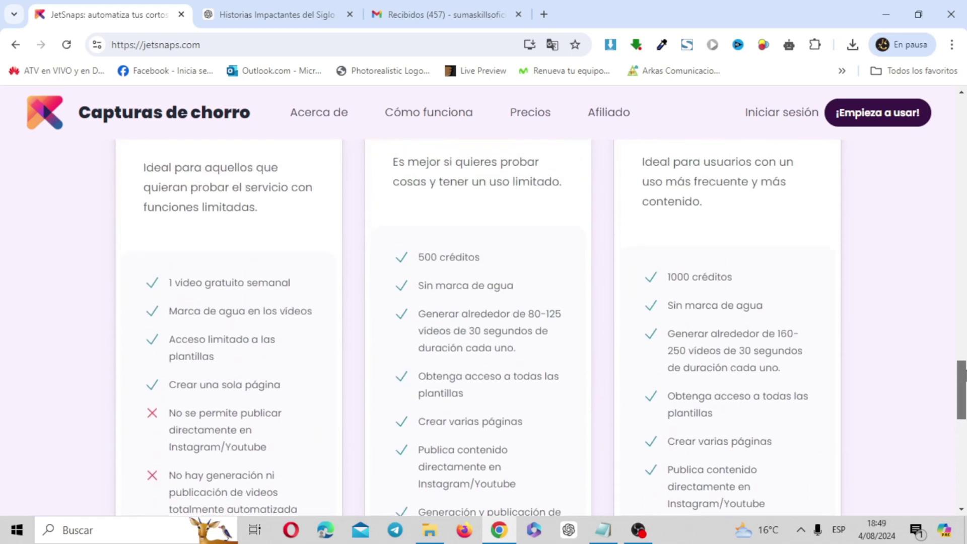
pyautogui.scroll(1, 964, 368)
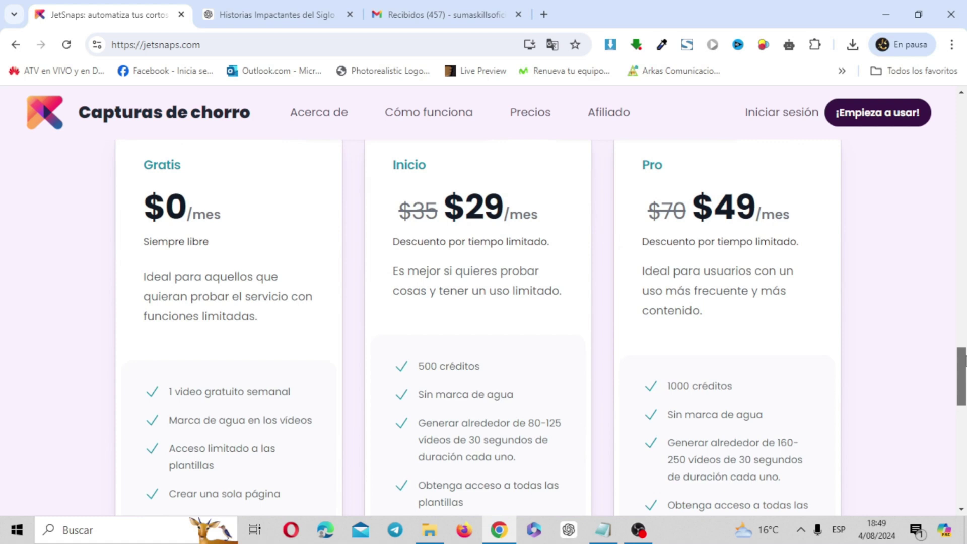
pyautogui.moveTo(964, 358); pyautogui.dragTo(964, 351)
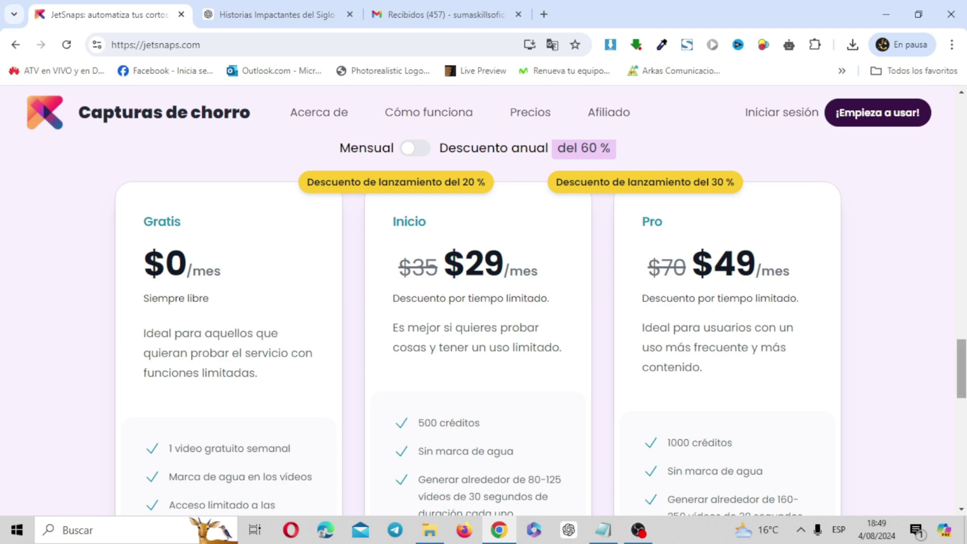
# - Sign up for JetSnaps through Google, using the second listed Google account
pyautogui.moveTo(962, 368); pyautogui.dragTo(962, 127)
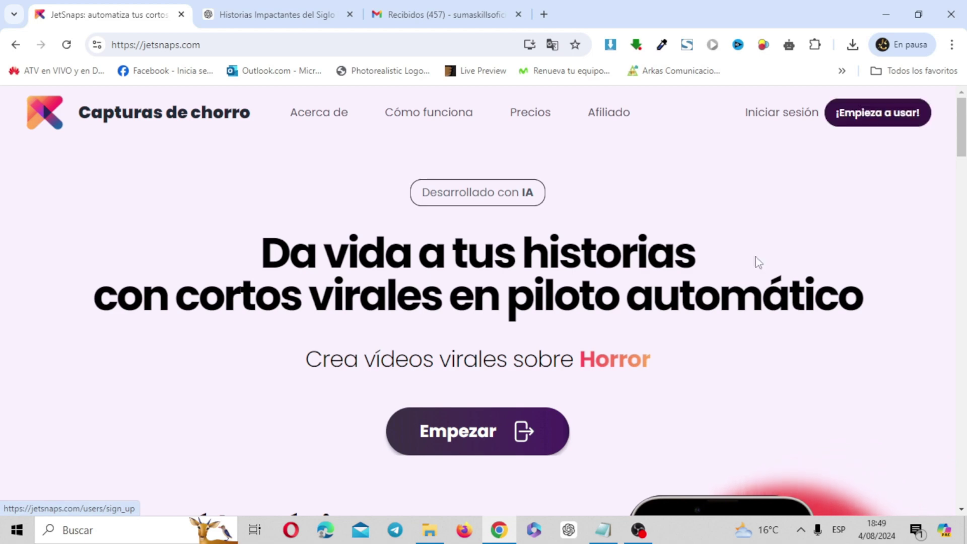
pyautogui.click(441, 453)
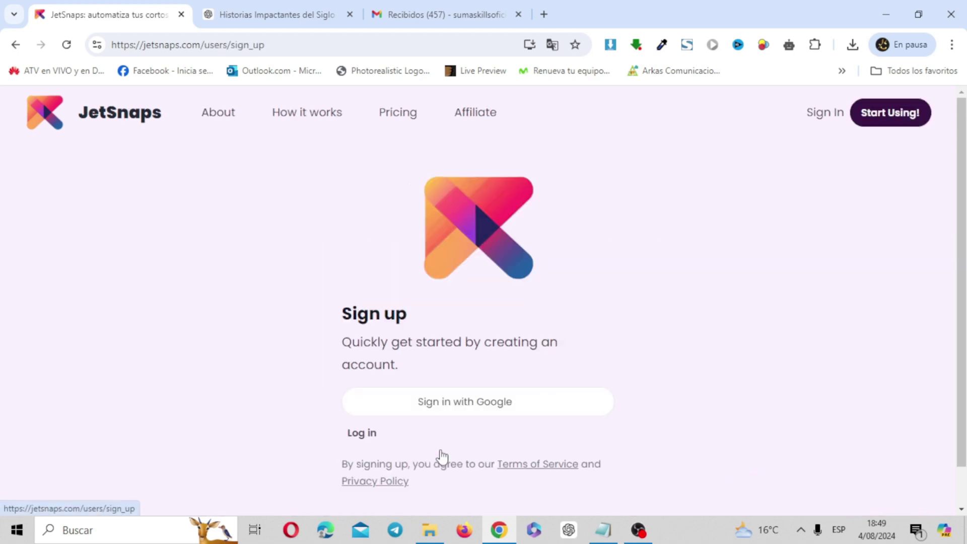
pyautogui.scroll(-1, 441, 453)
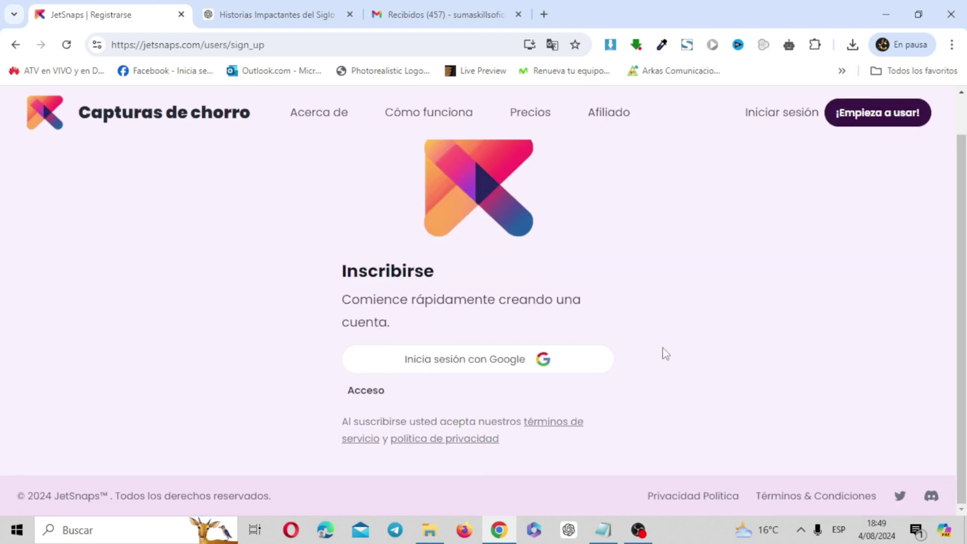
pyautogui.click(519, 358)
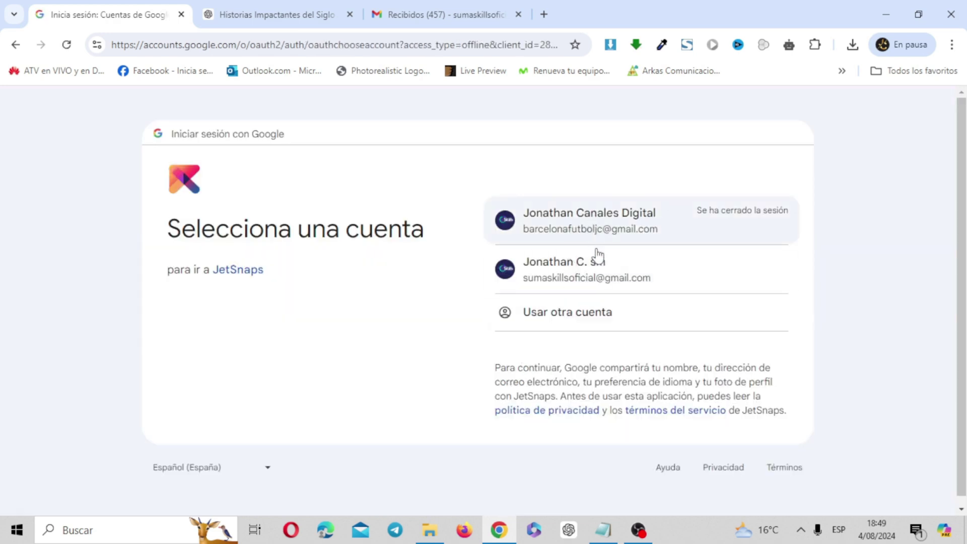
pyautogui.click(598, 267)
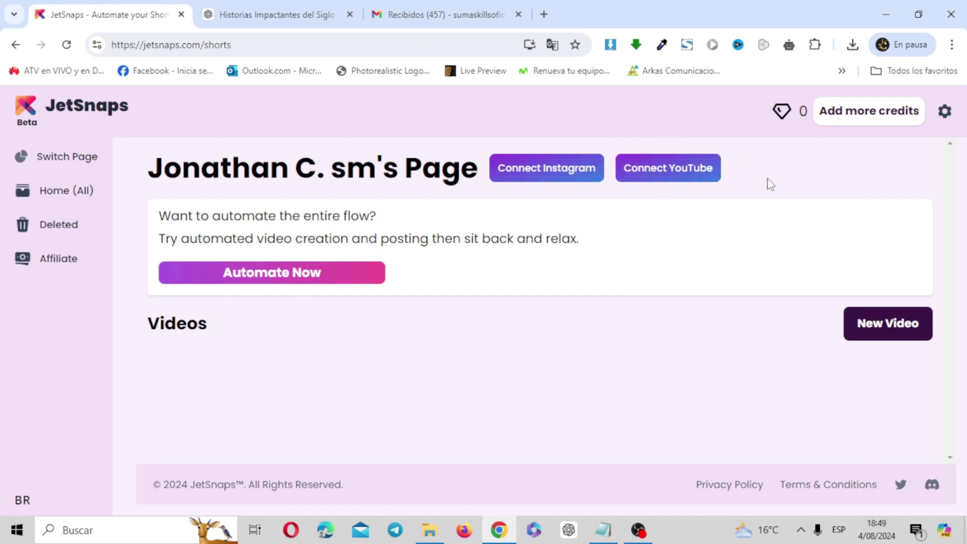
# - Start a new free video and set its language to Spanish
pyautogui.click(885, 334)
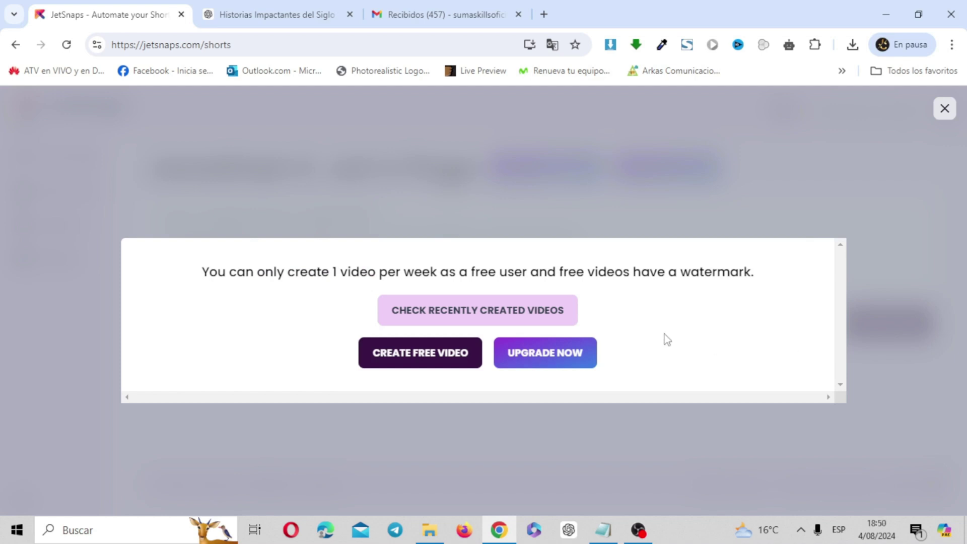
pyautogui.click(448, 360)
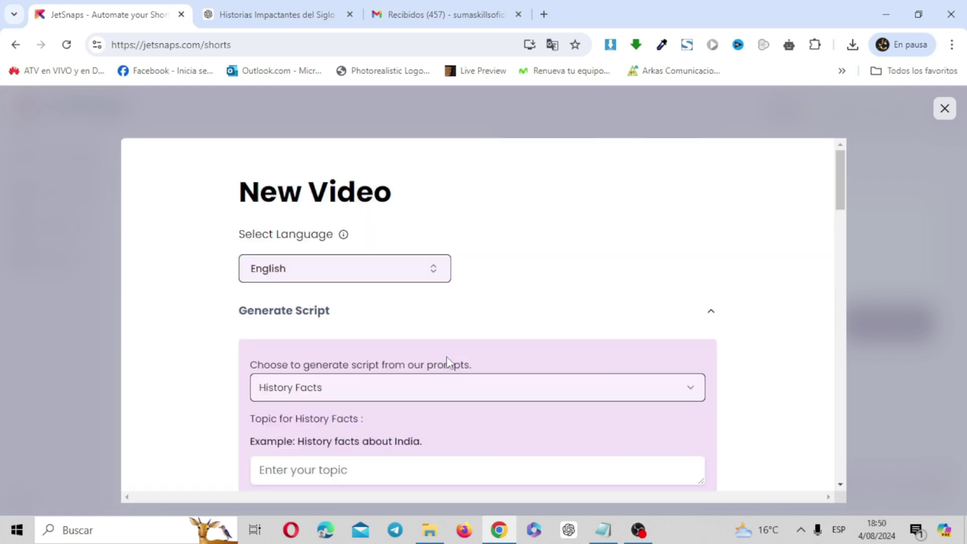
pyautogui.click(410, 274)
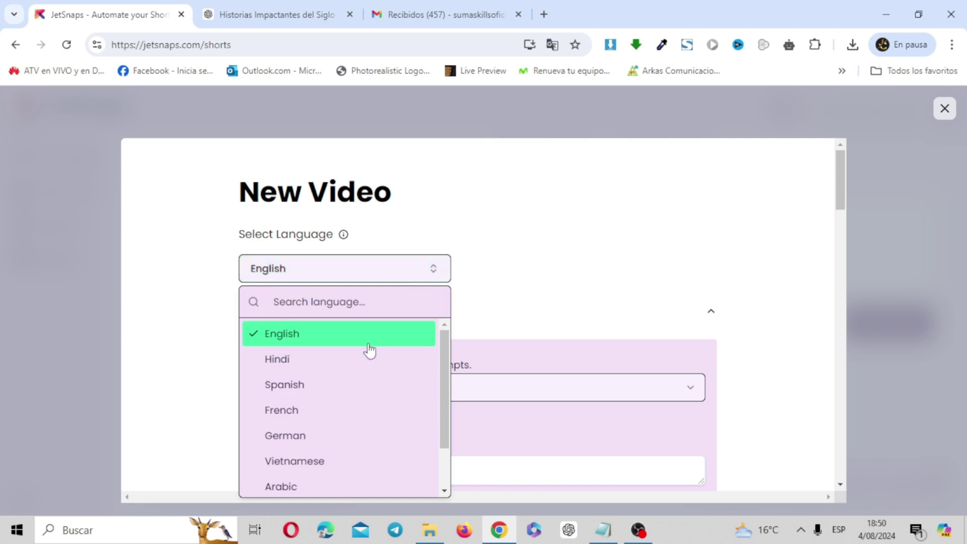
pyautogui.click(329, 398)
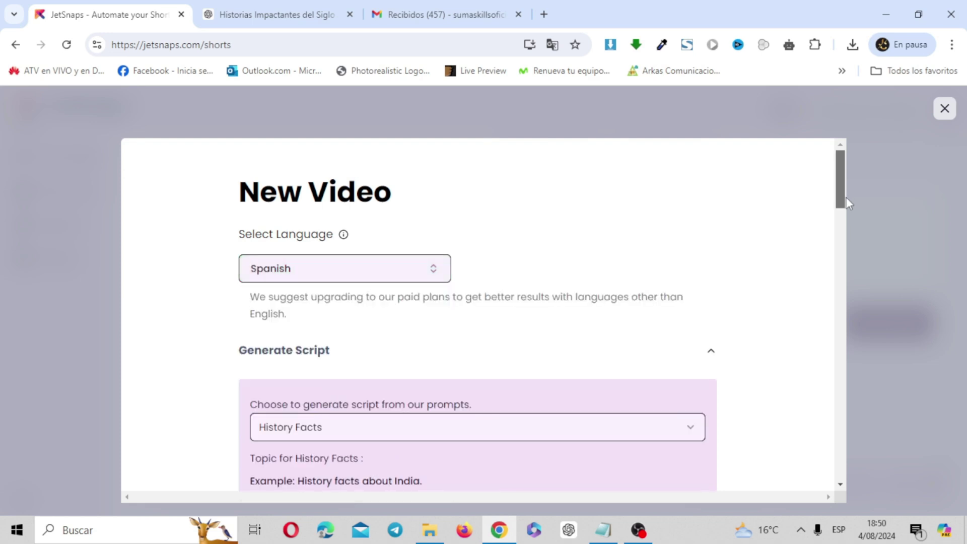
# - Translate the web page from English into Spanish with Google Translate
pyautogui.moveTo(845, 198); pyautogui.dragTo(847, 224)
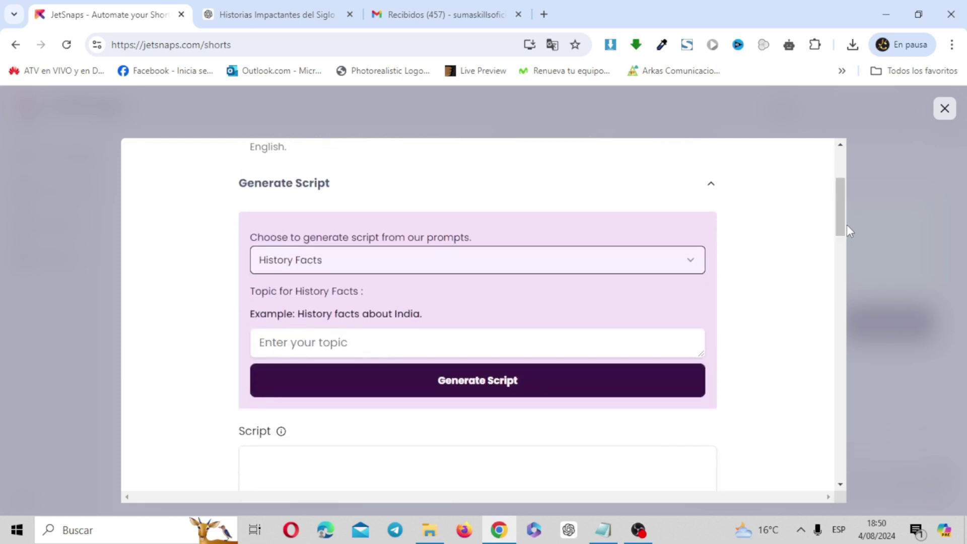
pyautogui.click(691, 266)
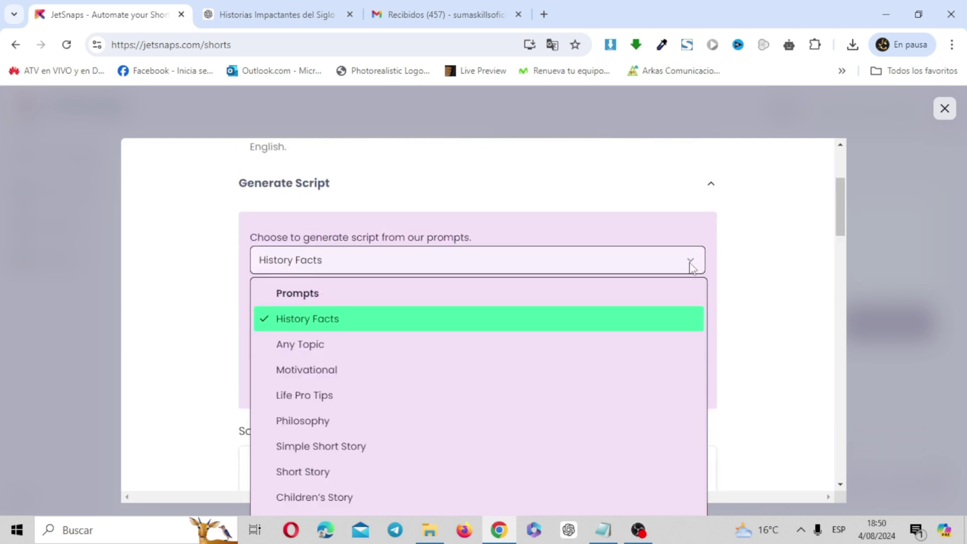
pyautogui.click(553, 45)
pyautogui.click(419, 81)
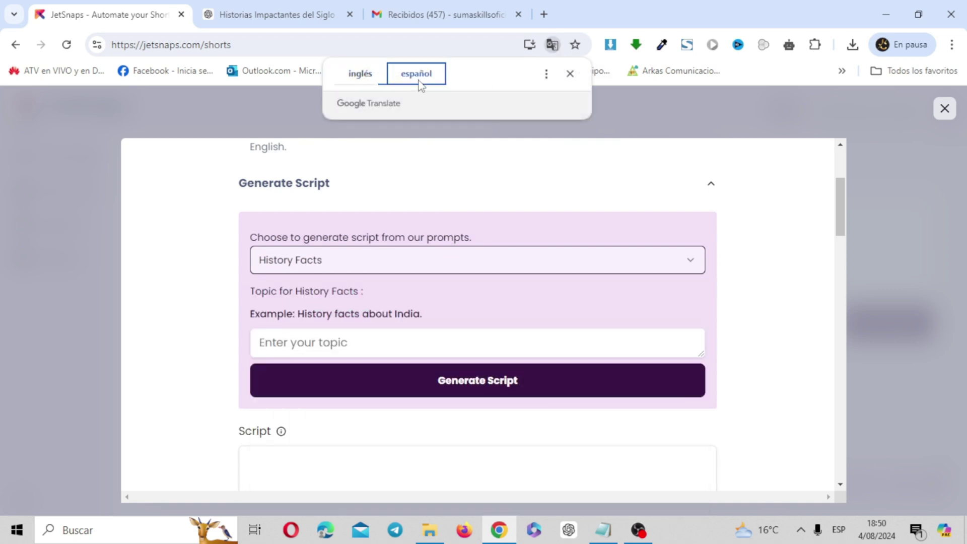
# - Review the available script prompts and choose Datos históricos (History Facts) for generating the script
pyautogui.click(693, 263)
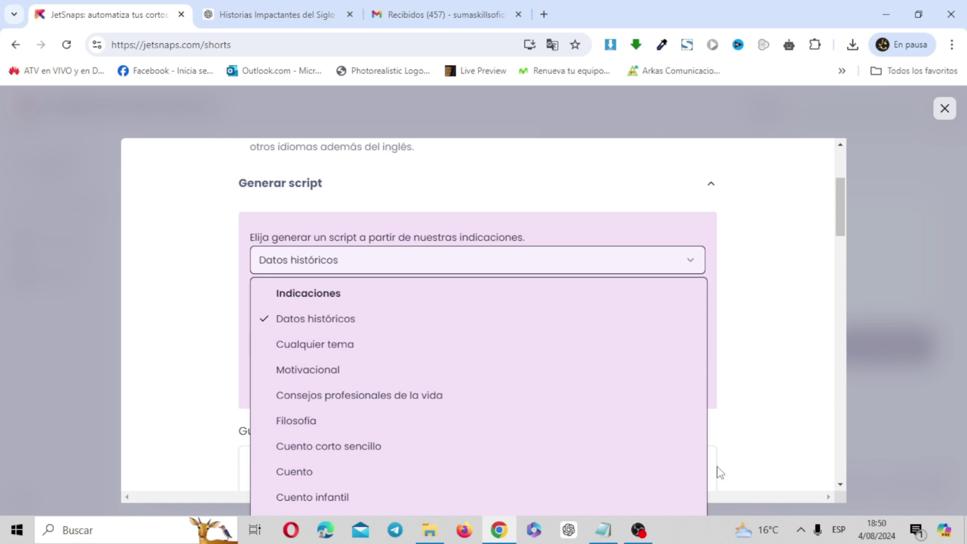
pyautogui.click(844, 232)
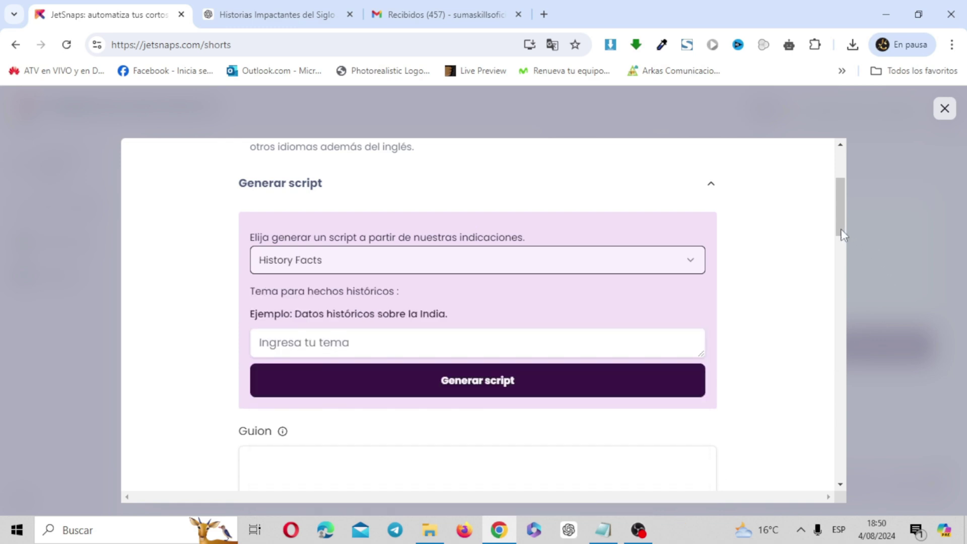
pyautogui.moveTo(842, 223); pyautogui.dragTo(844, 238)
pyautogui.click(680, 171)
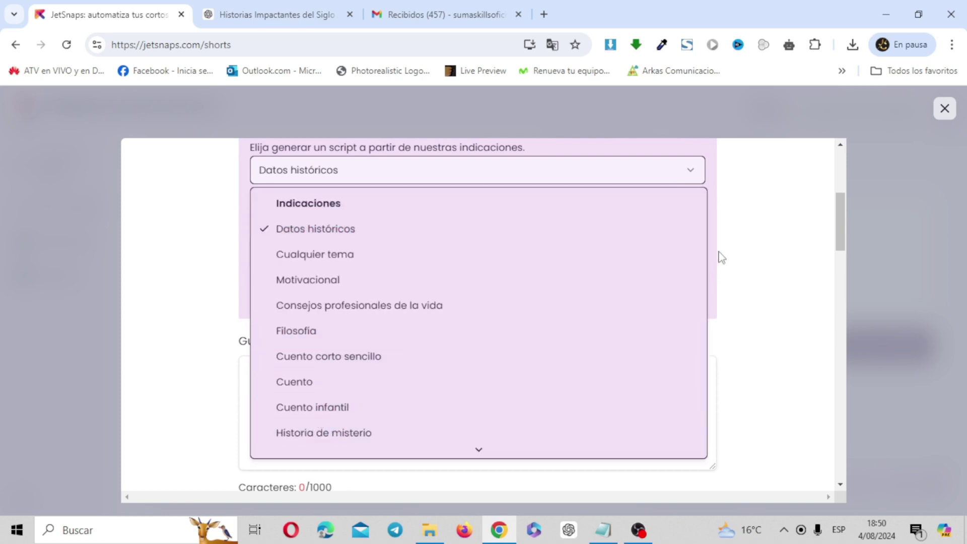
pyautogui.click(343, 224)
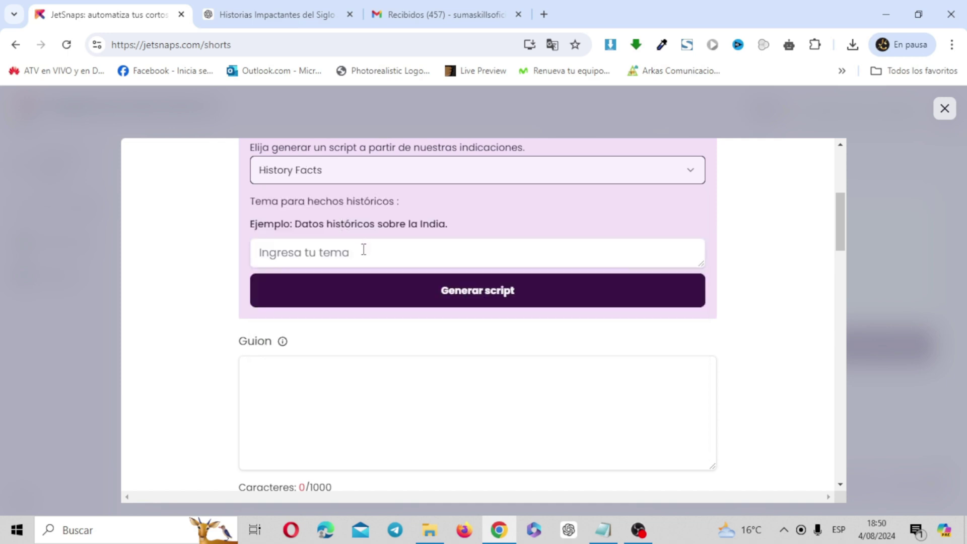
# - Switch to the ChatGPT conversation and copy the topic title "La Revolución Mexicana" from its list of historical events
pyautogui.click(286, 6)
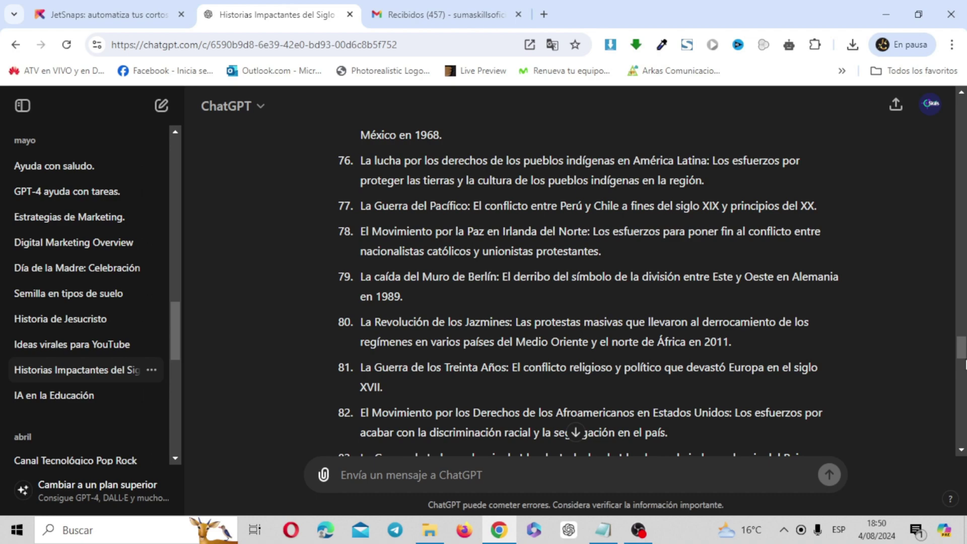
pyautogui.scroll(-5, 965, 365)
pyautogui.scroll(5, 965, 348)
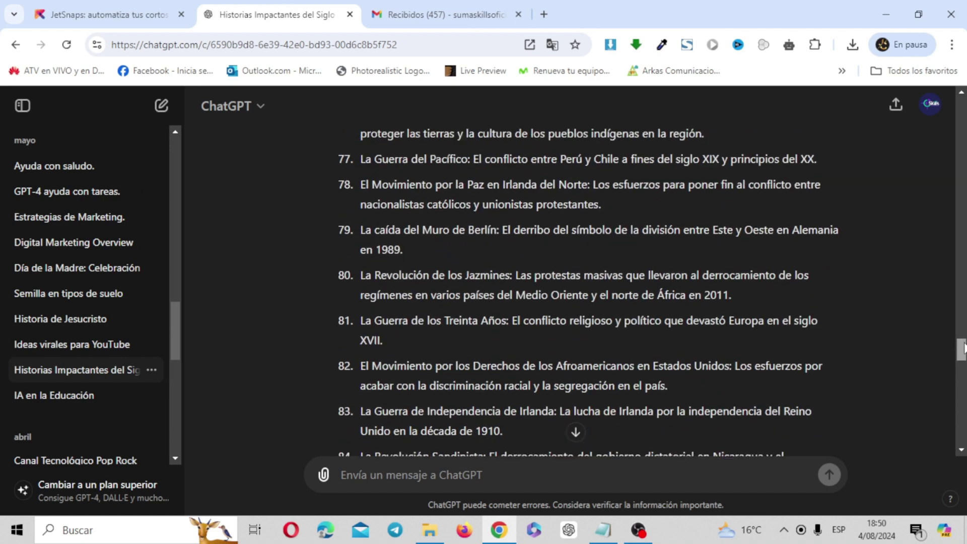
pyautogui.moveTo(964, 348); pyautogui.dragTo(964, 401)
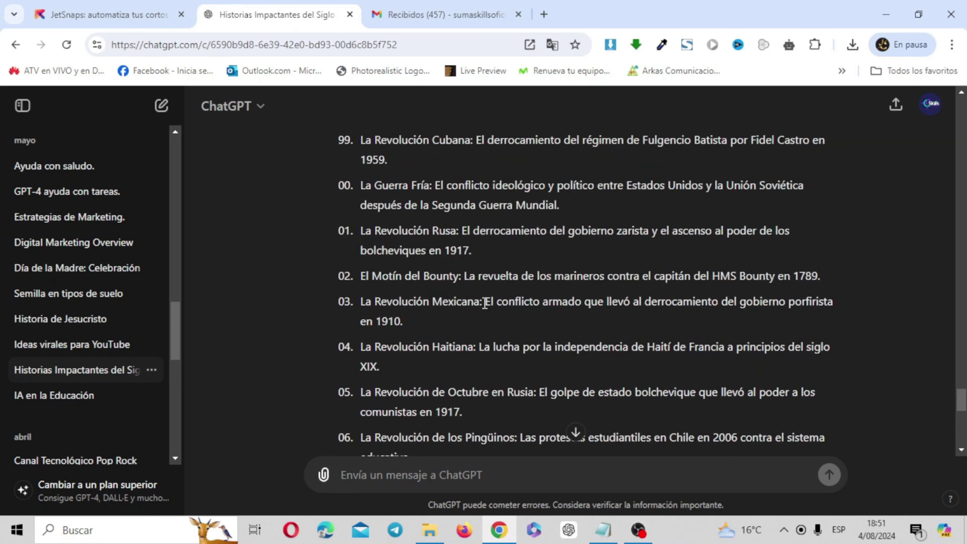
pyautogui.moveTo(480, 301); pyautogui.dragTo(367, 298)
pyautogui.rightClick(369, 298)
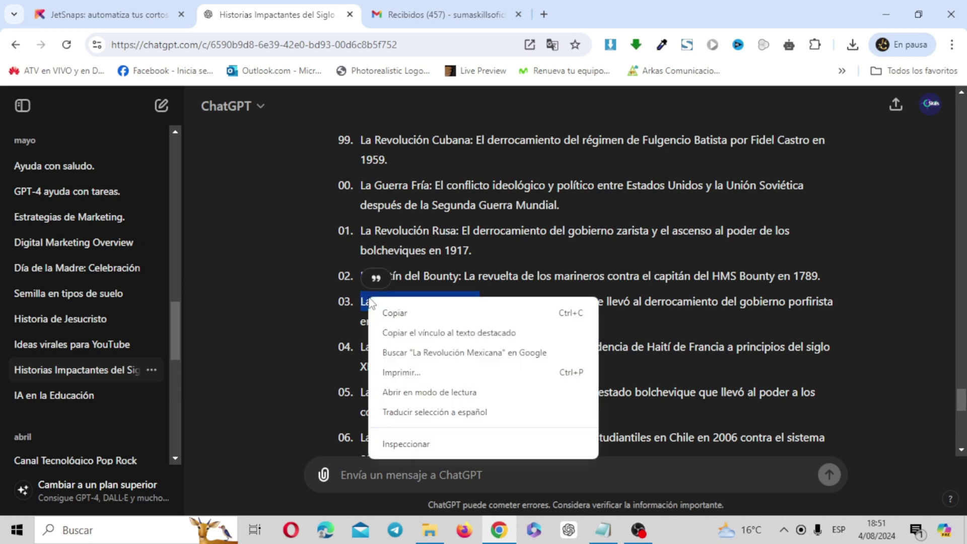
pyautogui.click(396, 316)
# - Return to JetSnaps, paste "La Revolución Mexicana" as the history topic and generate the script
pyautogui.click(136, 8)
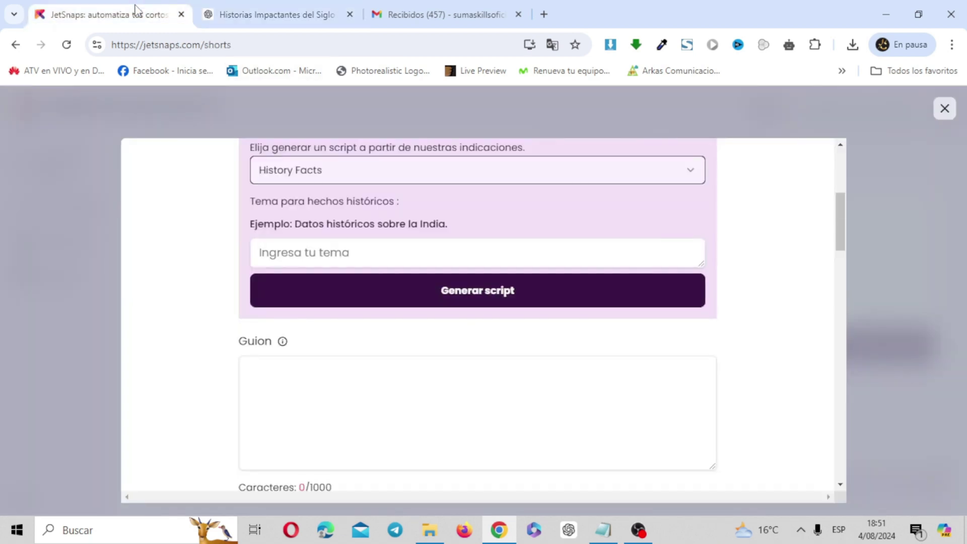
pyautogui.rightClick(349, 248)
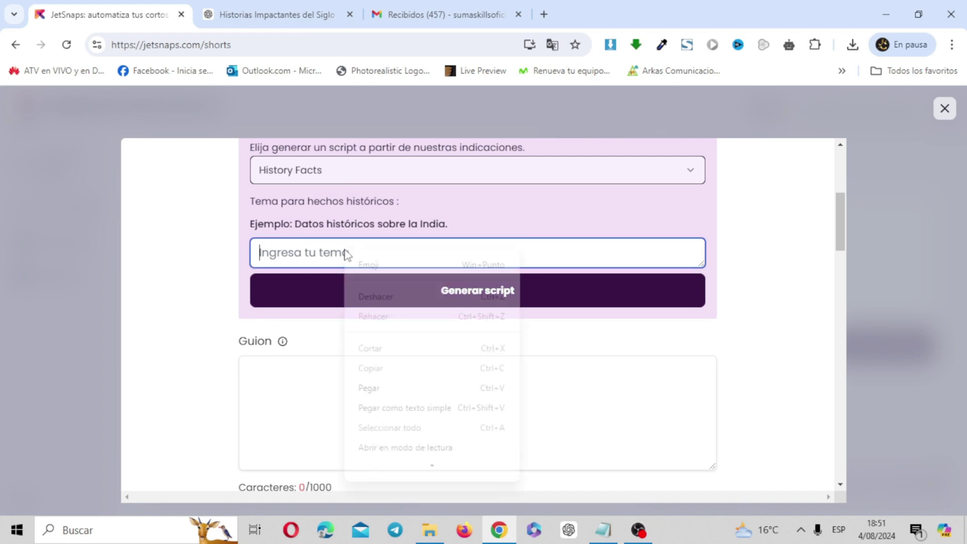
pyautogui.click(373, 388)
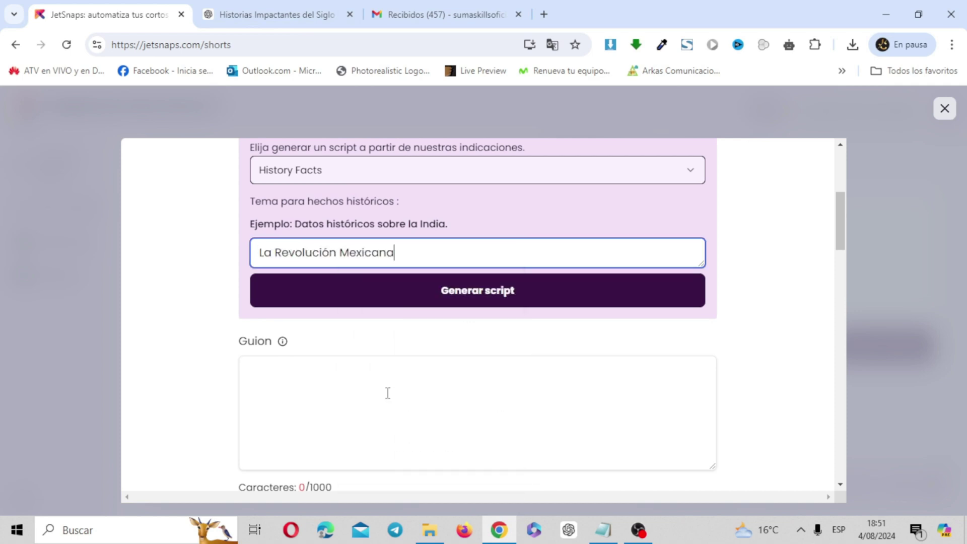
pyautogui.click(464, 302)
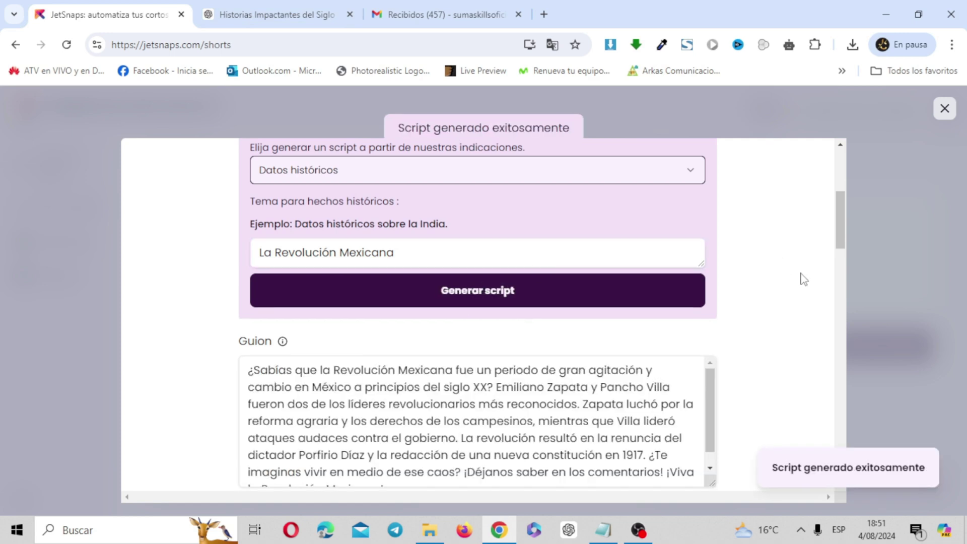
# - Read the generated script to its end and look over the social media title and visual style sections below it
pyautogui.moveTo(840, 208); pyautogui.dragTo(842, 229)
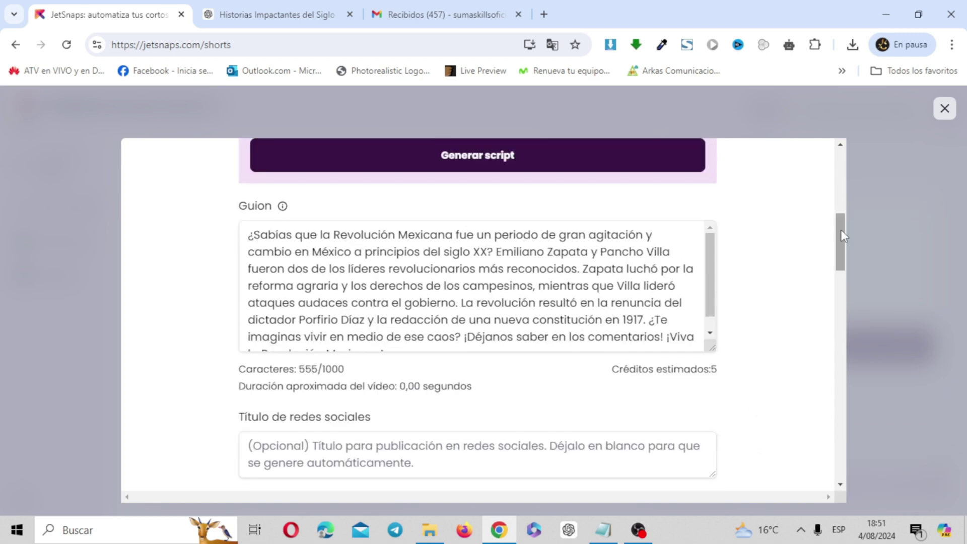
pyautogui.click(711, 246)
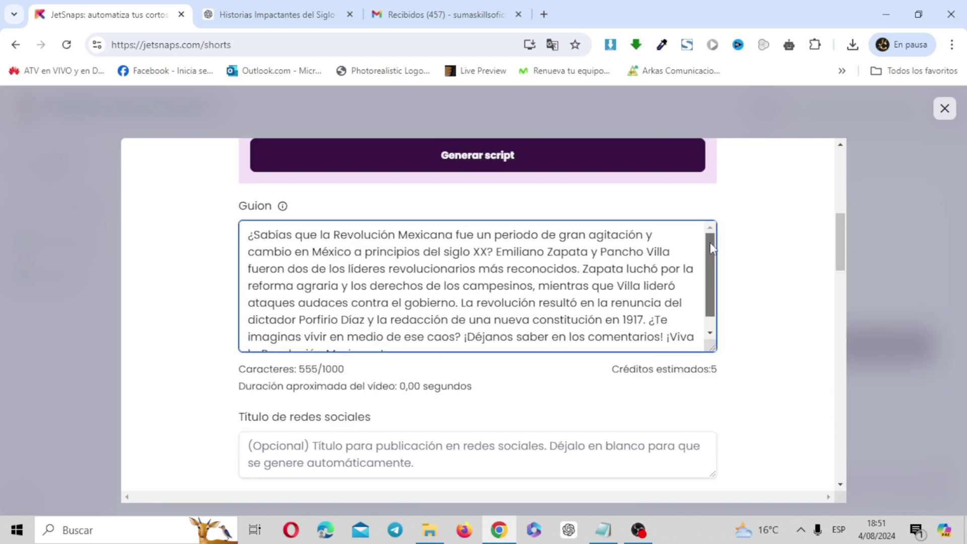
pyautogui.moveTo(710, 246); pyautogui.dragTo(716, 282)
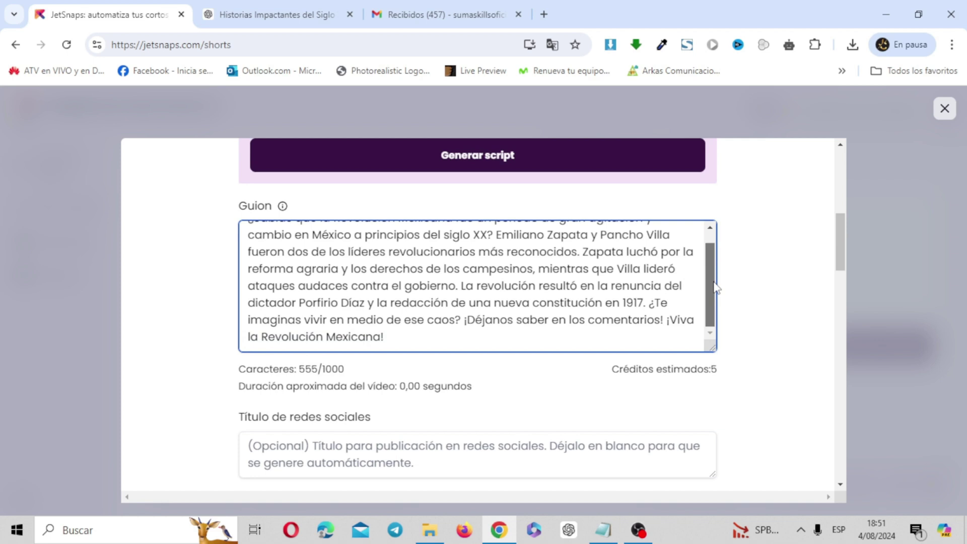
pyautogui.moveTo(841, 265); pyautogui.dragTo(842, 285)
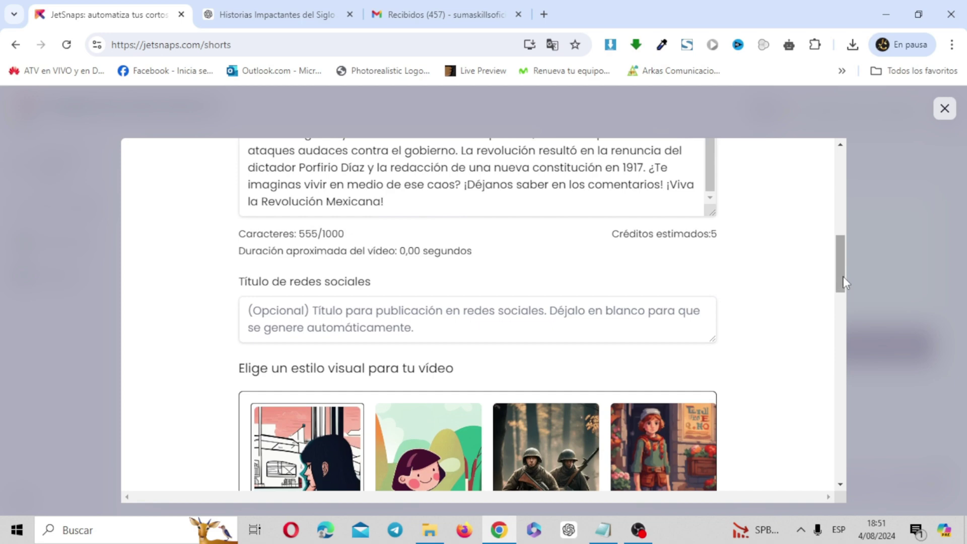
# - Regenerate the script on La Revolución Mexicana and choose the Cinematográfico visual style for the video
pyautogui.moveTo(844, 276); pyautogui.dragTo(842, 228)
pyautogui.click(580, 317)
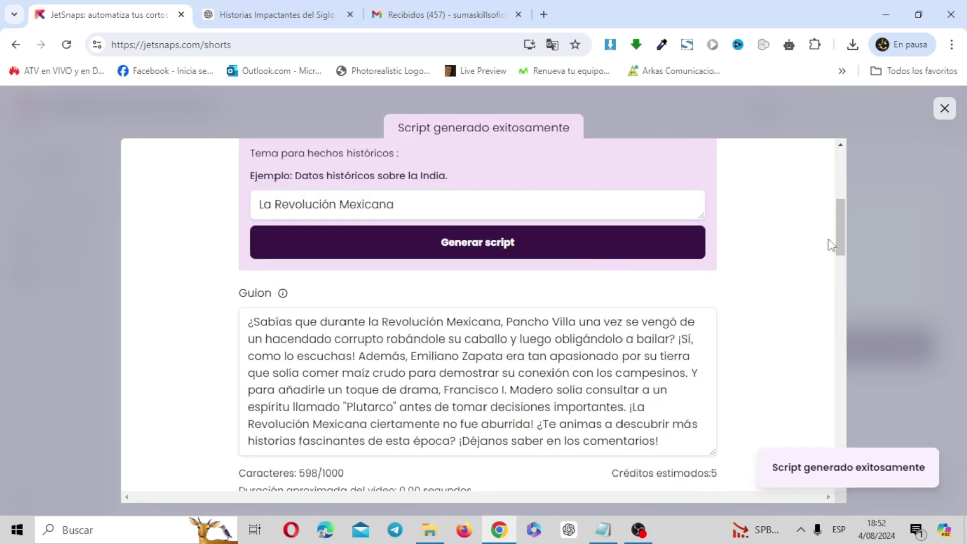
pyautogui.moveTo(845, 238); pyautogui.dragTo(849, 307)
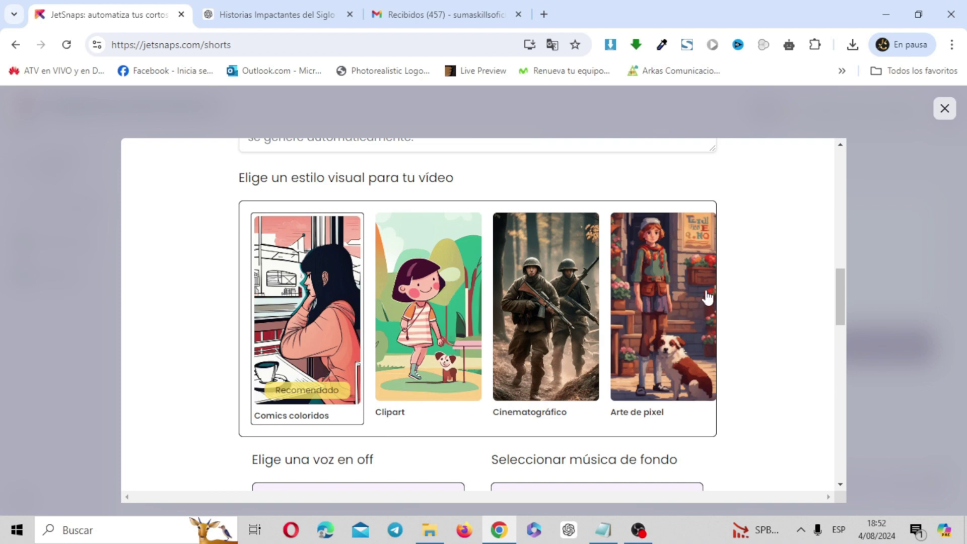
pyautogui.click(548, 318)
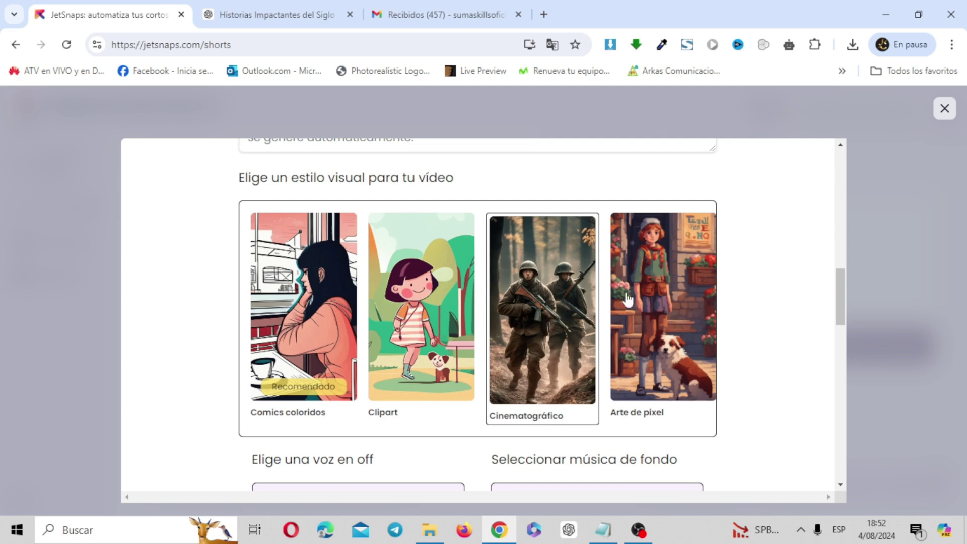
# - Listen to samples of the available voice-overs and choose Miguel as the narrator
pyautogui.moveTo(842, 297); pyautogui.dragTo(842, 297)
pyautogui.moveTo(846, 323); pyautogui.dragTo(848, 340)
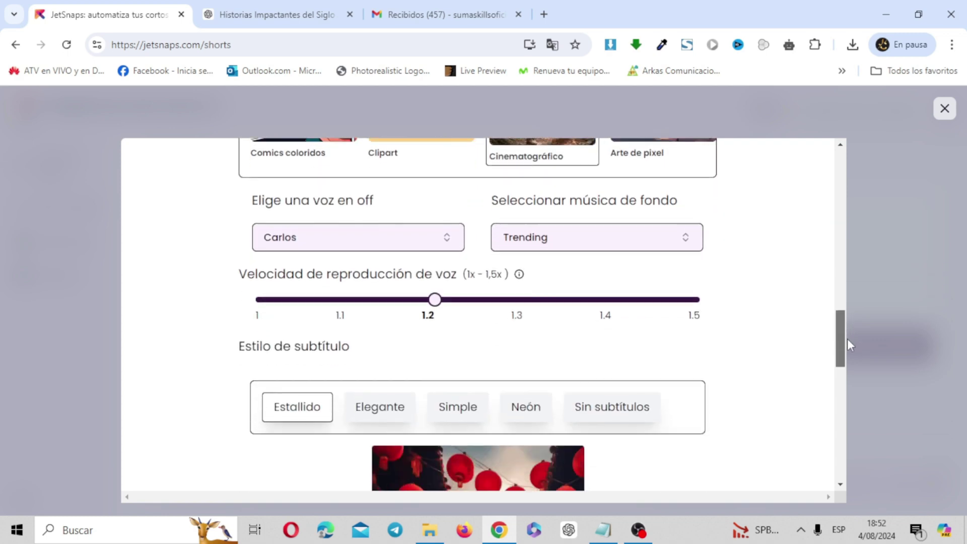
pyautogui.click(422, 240)
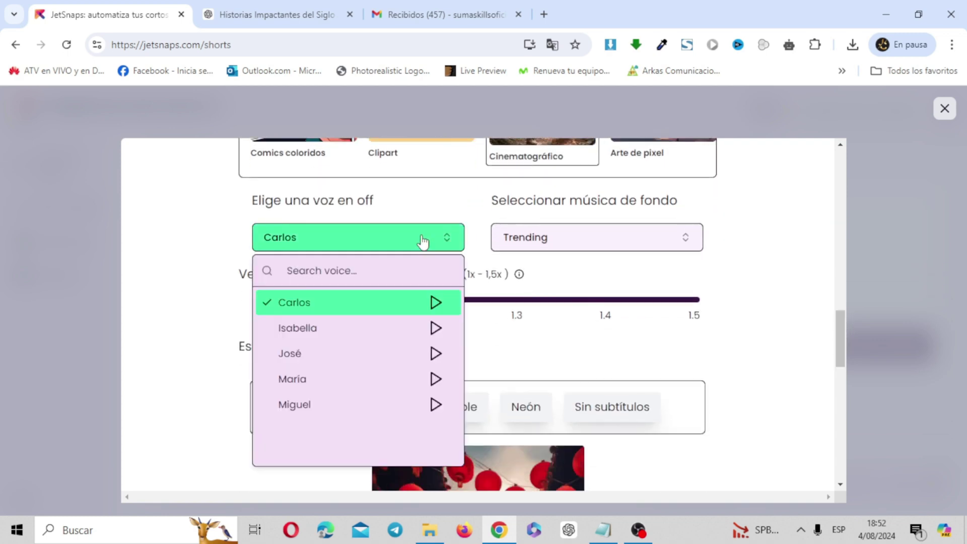
pyautogui.click(436, 303)
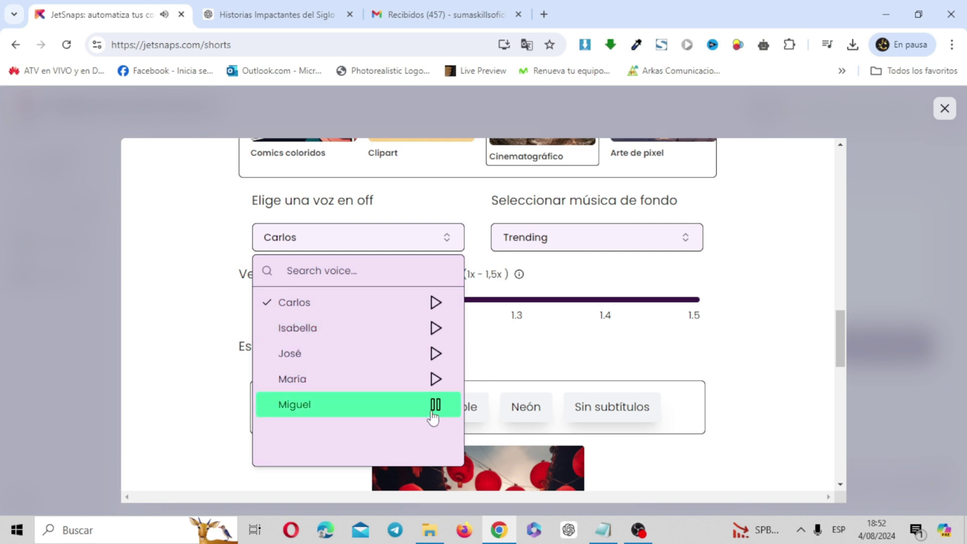
pyautogui.click(359, 411)
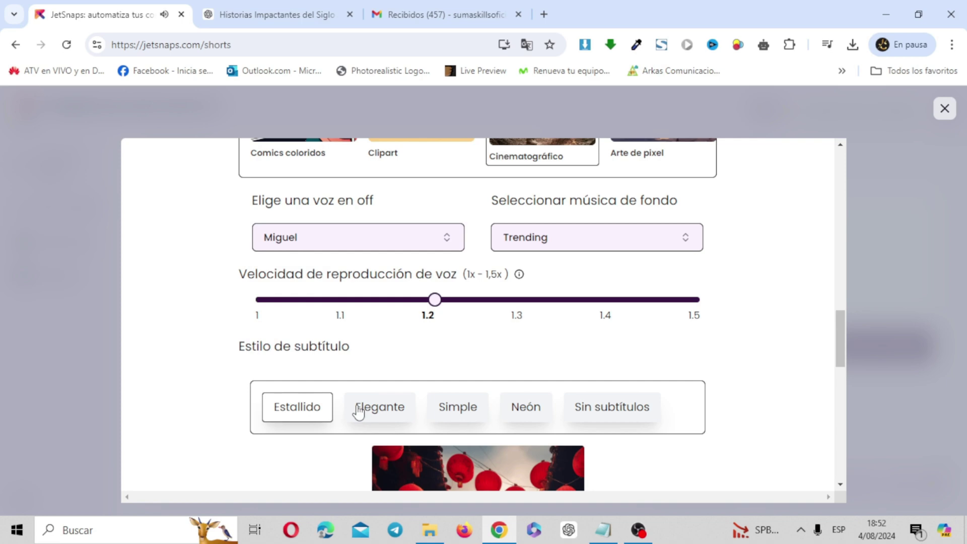
# - Look over the background music options and set the background music to No Music
pyautogui.click(623, 236)
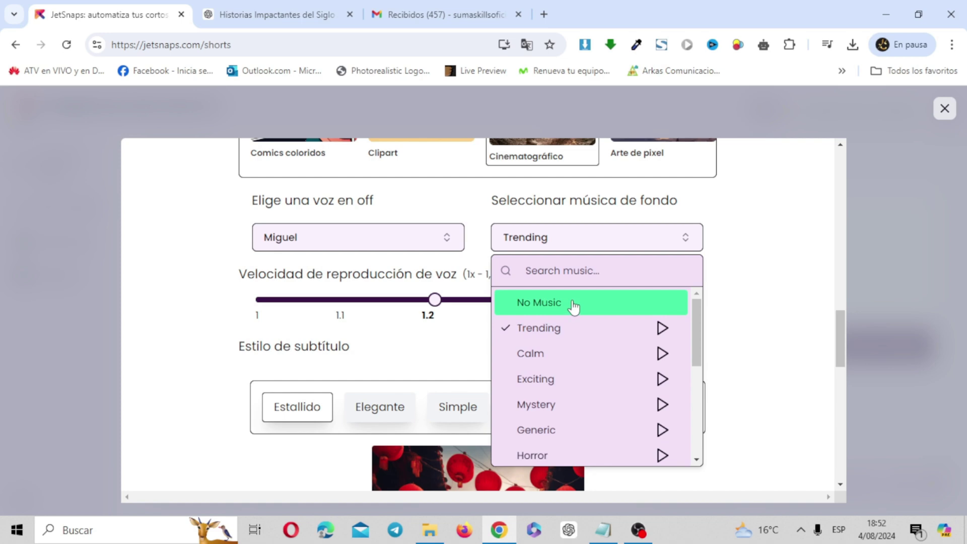
pyautogui.scroll(-1, 574, 306)
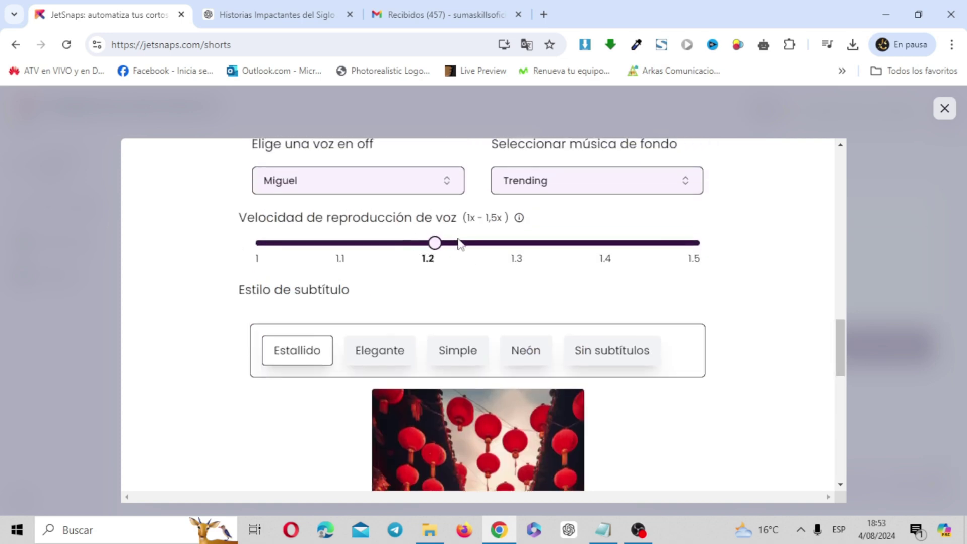
pyautogui.click(577, 187)
pyautogui.click(577, 197)
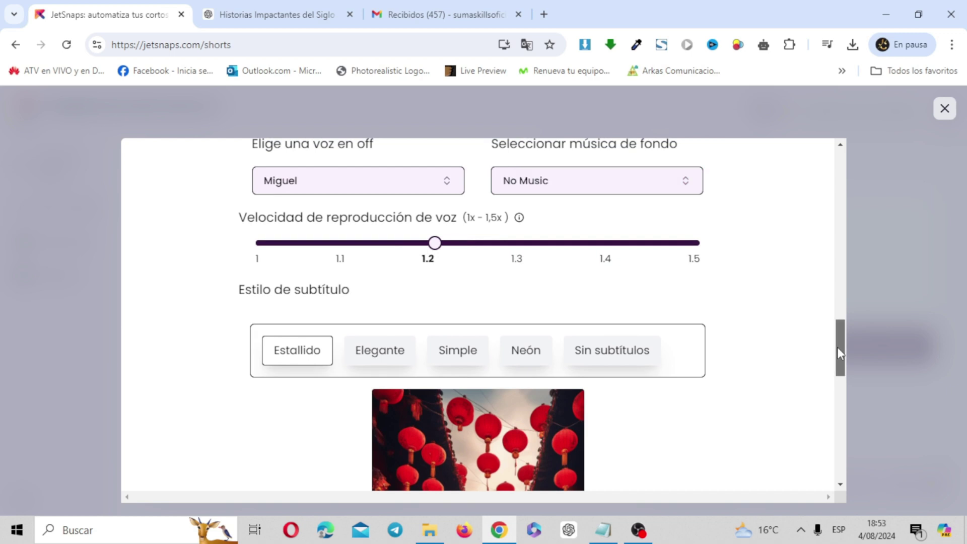
# - Preview the Elegante, Simple, Neón and Sin subtítulos subtitle styles and choose Neón
pyautogui.moveTo(837, 346)
pyautogui.mouseDown()
pyautogui.moveTo(839, 396)
pyautogui.moveTo(834, 361)
pyautogui.mouseUp()
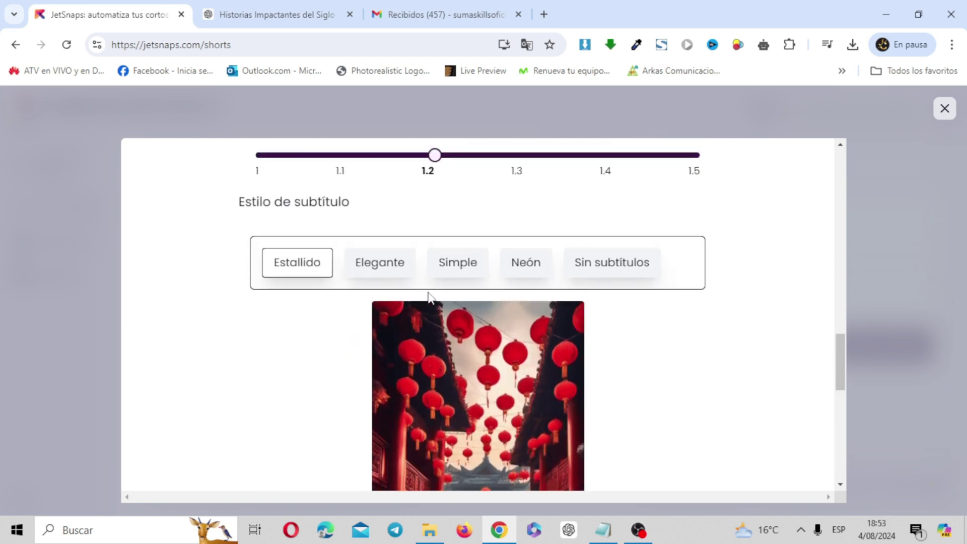
pyautogui.click(388, 271)
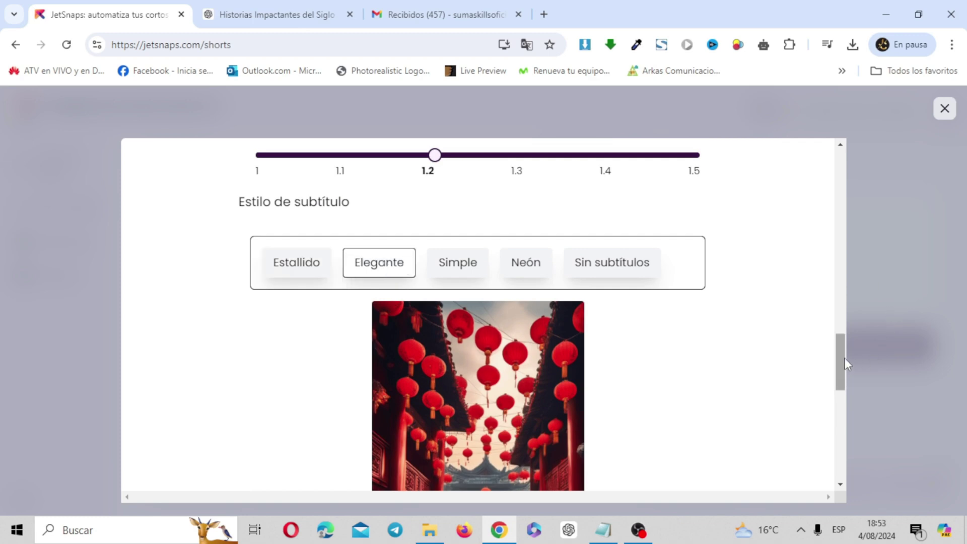
pyautogui.moveTo(845, 364)
pyautogui.mouseDown()
pyautogui.moveTo(846, 386)
pyautogui.moveTo(841, 370)
pyautogui.mouseUp()
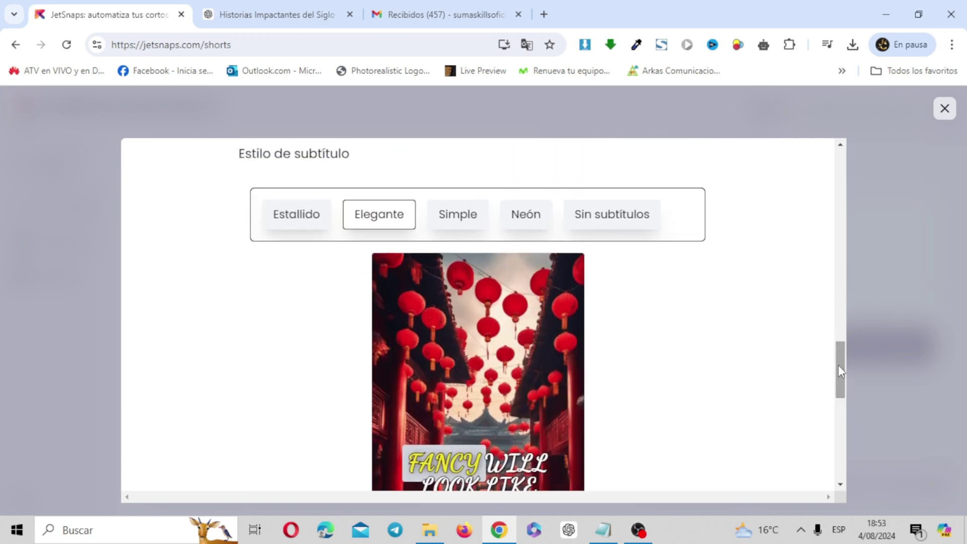
pyautogui.click(471, 228)
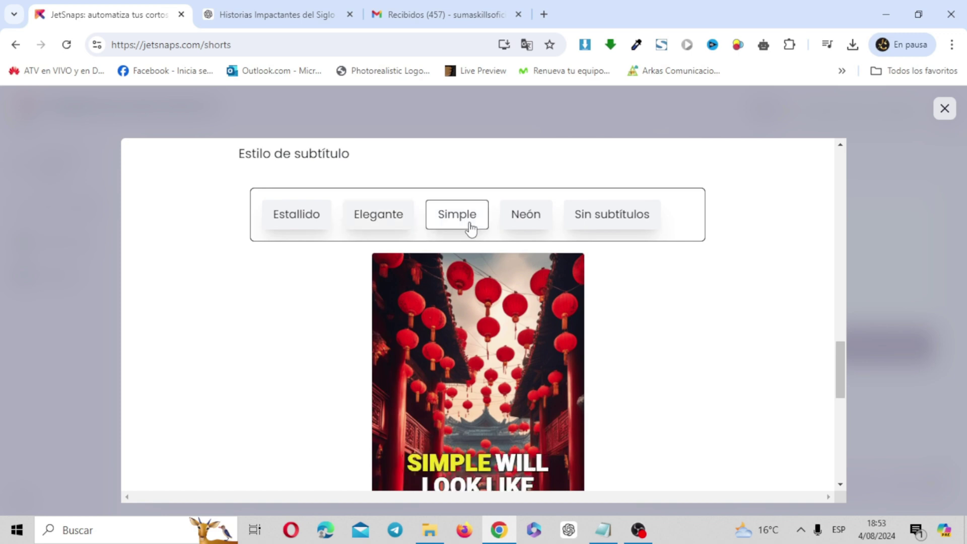
pyautogui.click(538, 220)
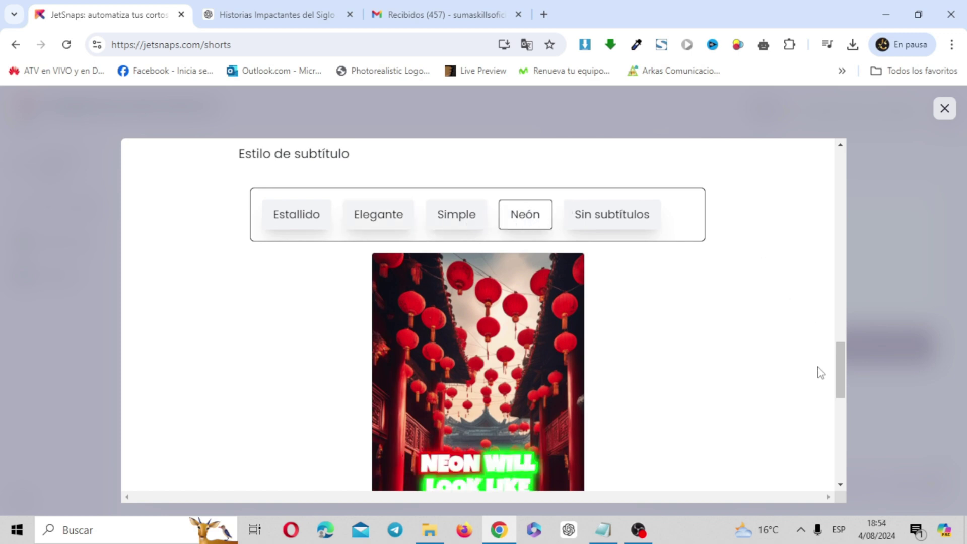
pyautogui.click(629, 230)
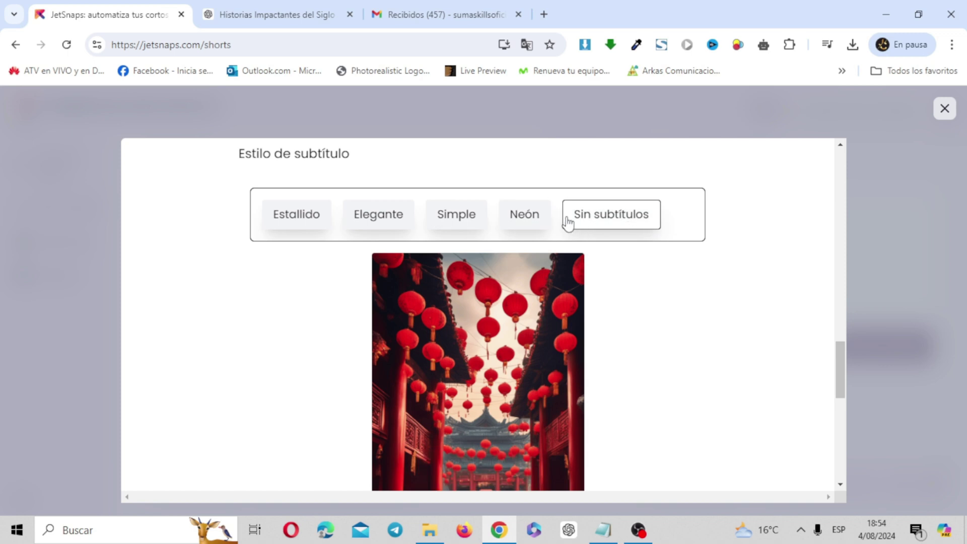
pyautogui.click(538, 216)
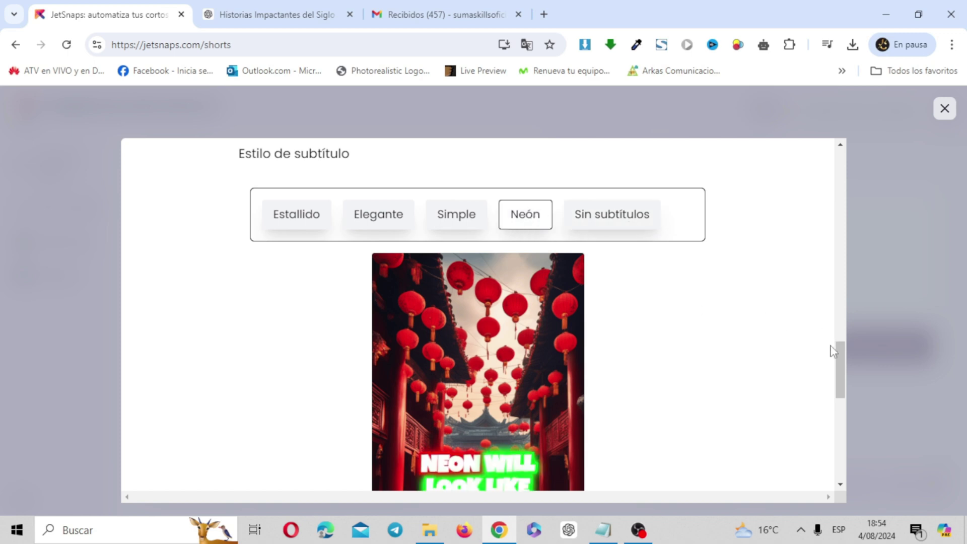
# - Review the subtitle color and effect settings, and generate the video, accepting the credit charge
pyautogui.moveTo(839, 372); pyautogui.dragTo(838, 438)
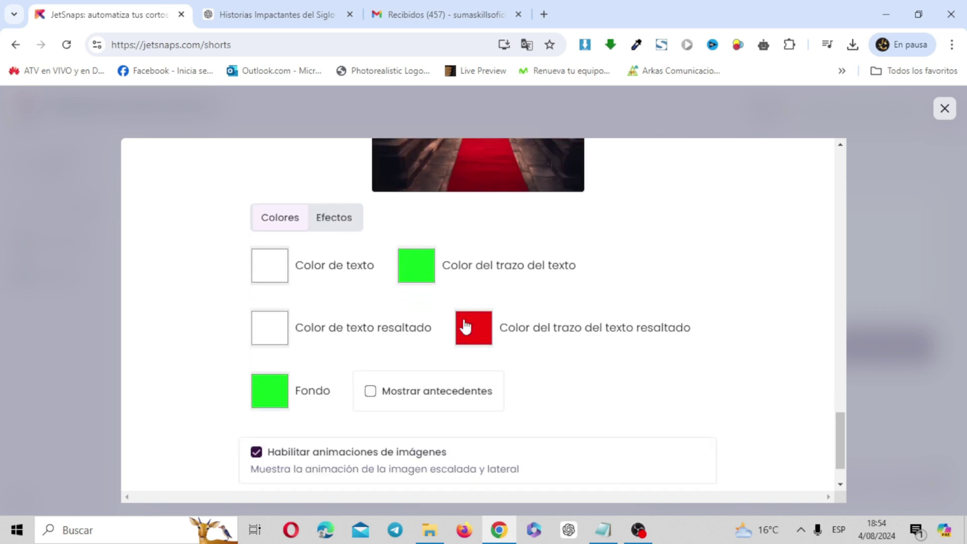
pyautogui.click(339, 216)
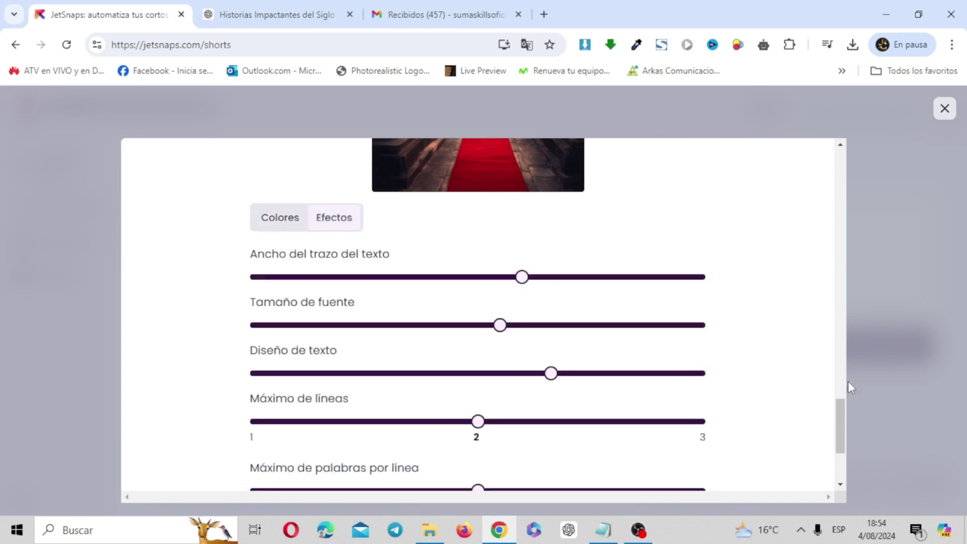
pyautogui.moveTo(842, 419)
pyautogui.mouseDown()
pyautogui.moveTo(834, 379)
pyautogui.moveTo(835, 409)
pyautogui.mouseUp()
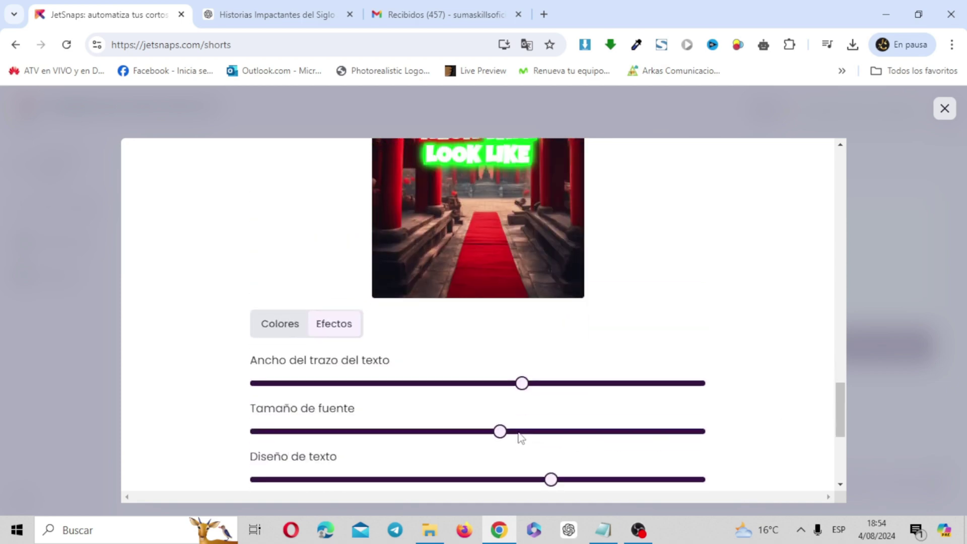
pyautogui.moveTo(497, 432)
pyautogui.mouseDown()
pyautogui.moveTo(482, 434)
pyautogui.moveTo(495, 437)
pyautogui.mouseUp()
pyautogui.moveTo(844, 410); pyautogui.dragTo(849, 462)
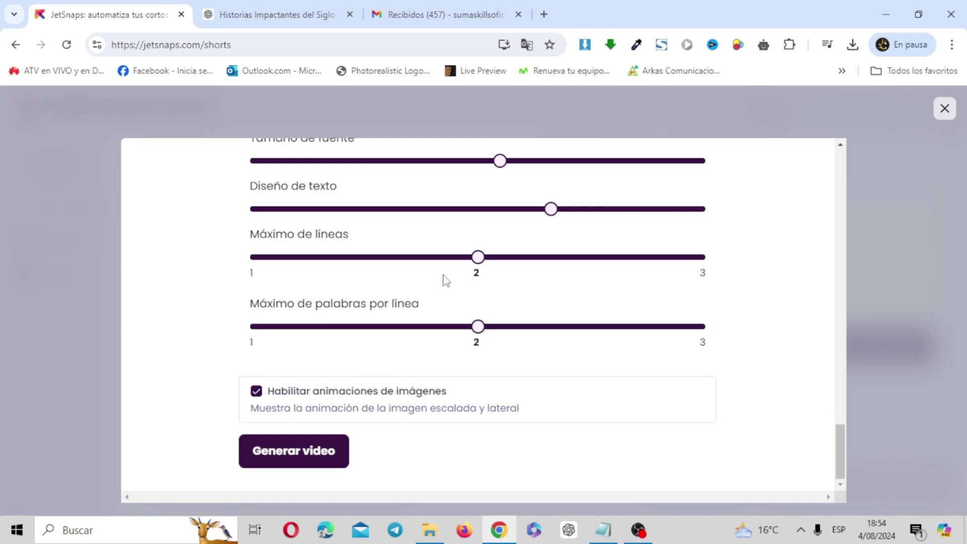
pyautogui.click(300, 464)
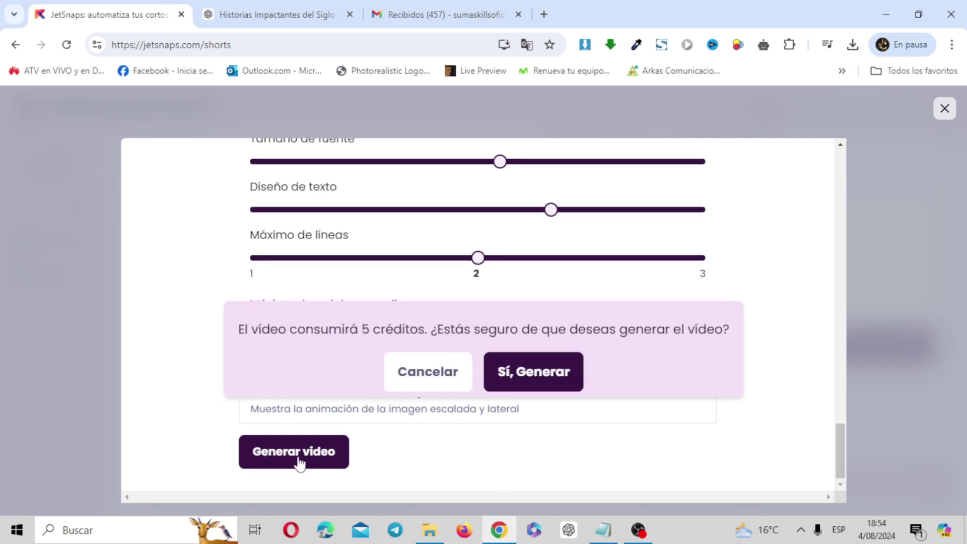
pyautogui.click(544, 382)
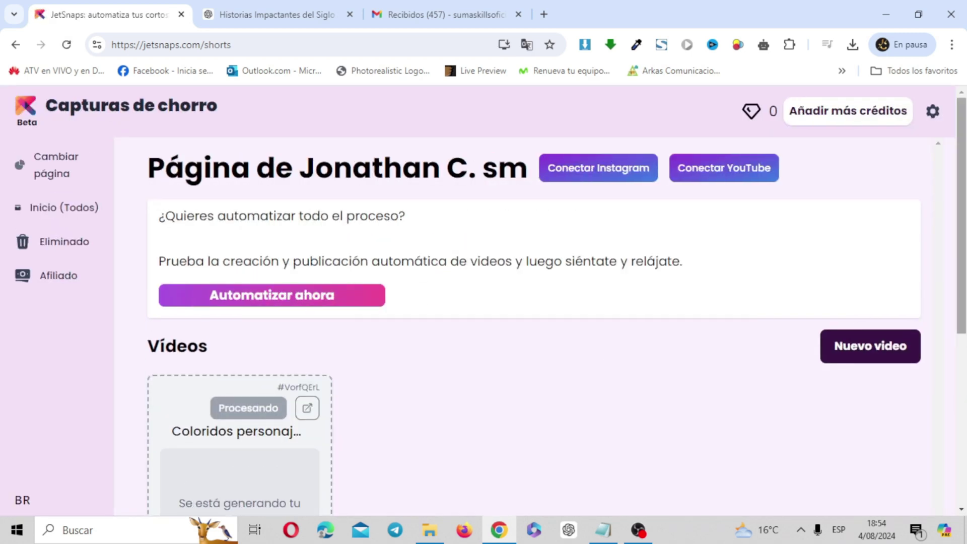
# - Check the processing status of the new video and read through its details
pyautogui.scroll(-3, 555, 323)
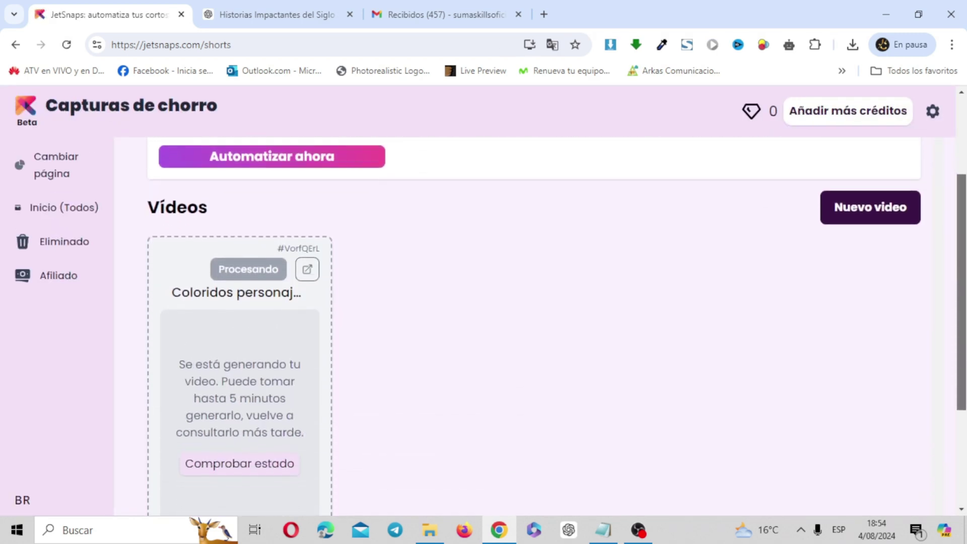
pyautogui.scroll(-1, 554, 322)
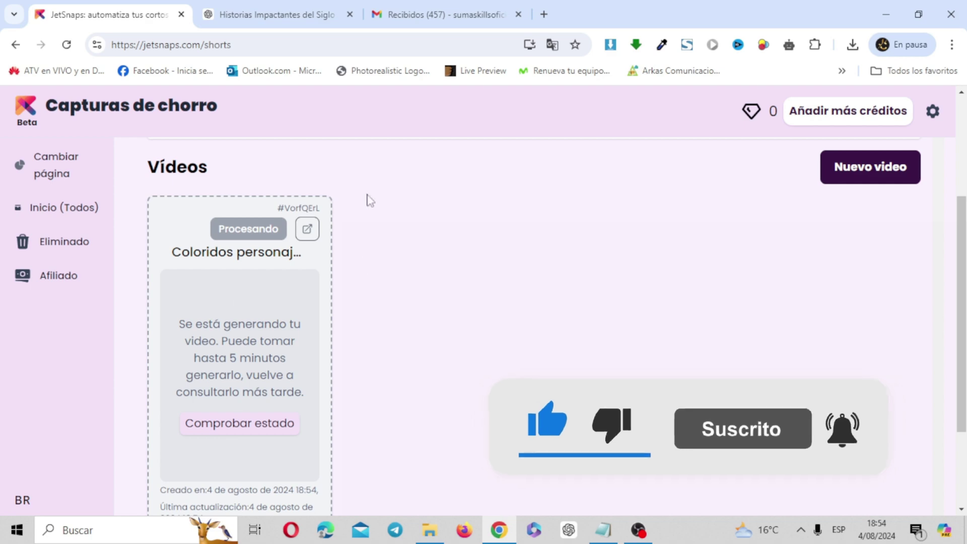
pyautogui.click(273, 424)
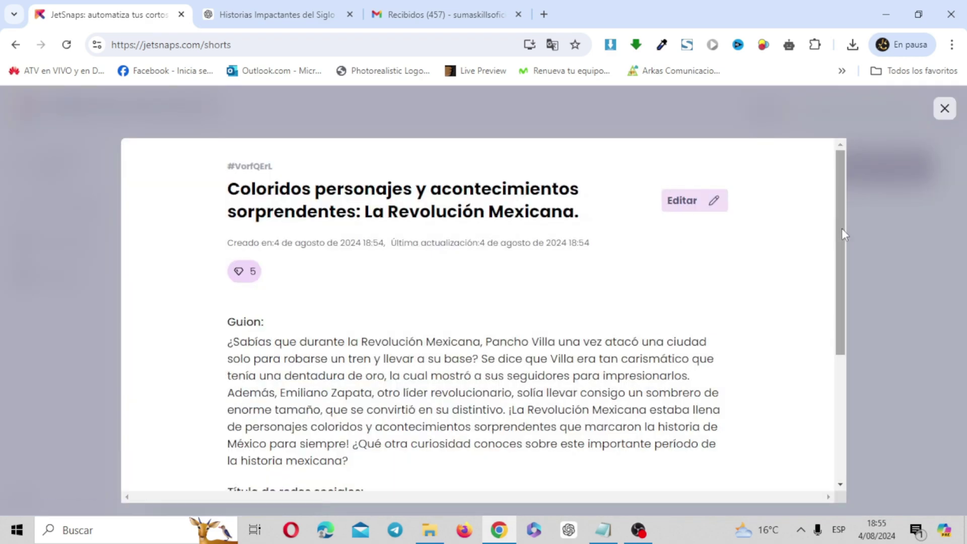
pyautogui.moveTo(842, 228); pyautogui.dragTo(846, 391)
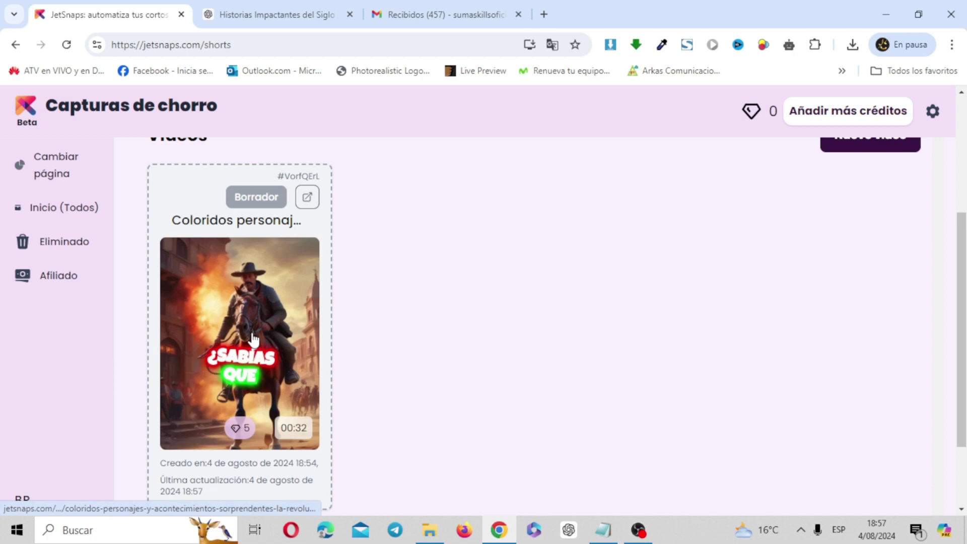
# - Open the finished video's details and highlight the hashtags in its social media title
pyautogui.click(255, 341)
pyautogui.moveTo(842, 189); pyautogui.dragTo(835, 254)
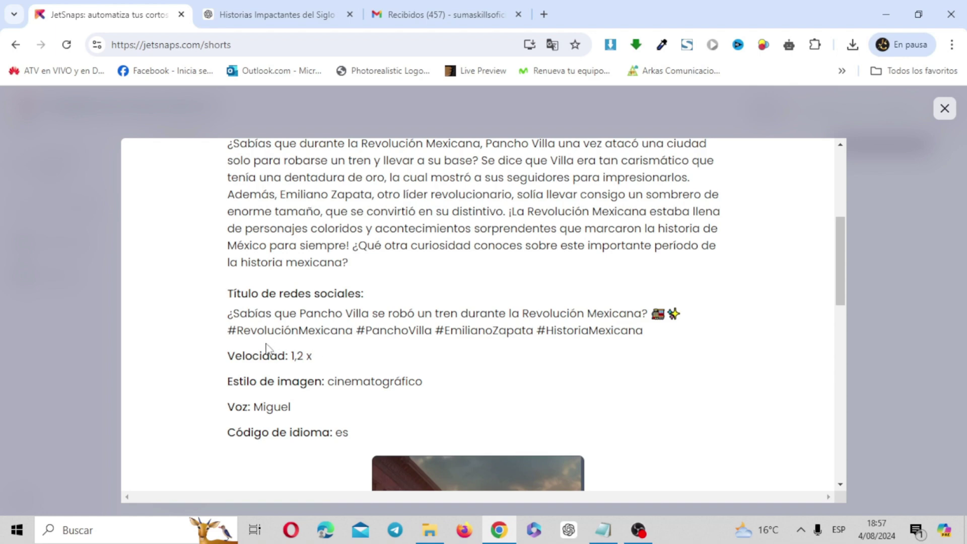
pyautogui.moveTo(231, 333); pyautogui.dragTo(647, 340)
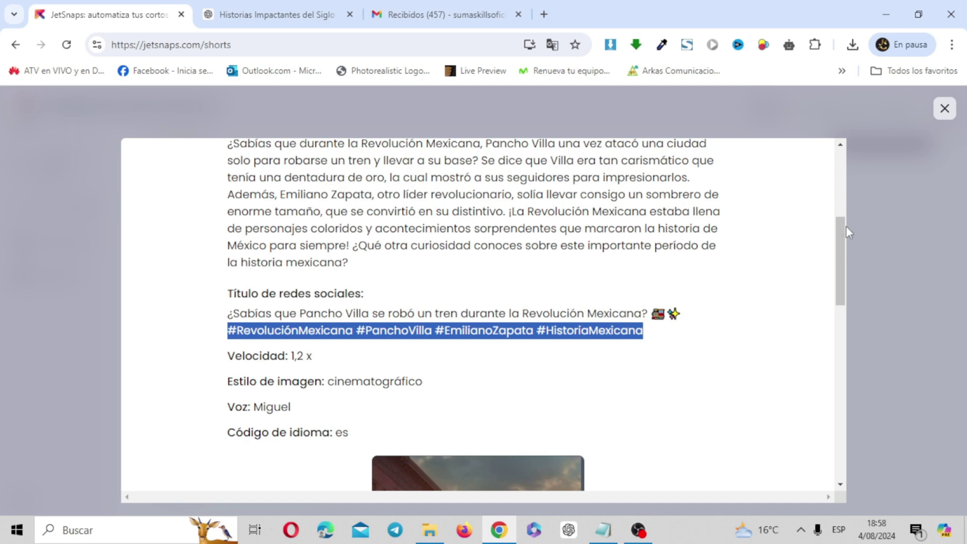
# - Download the generated Mexican Revolution video from its details
pyautogui.moveTo(840, 238); pyautogui.dragTo(836, 325)
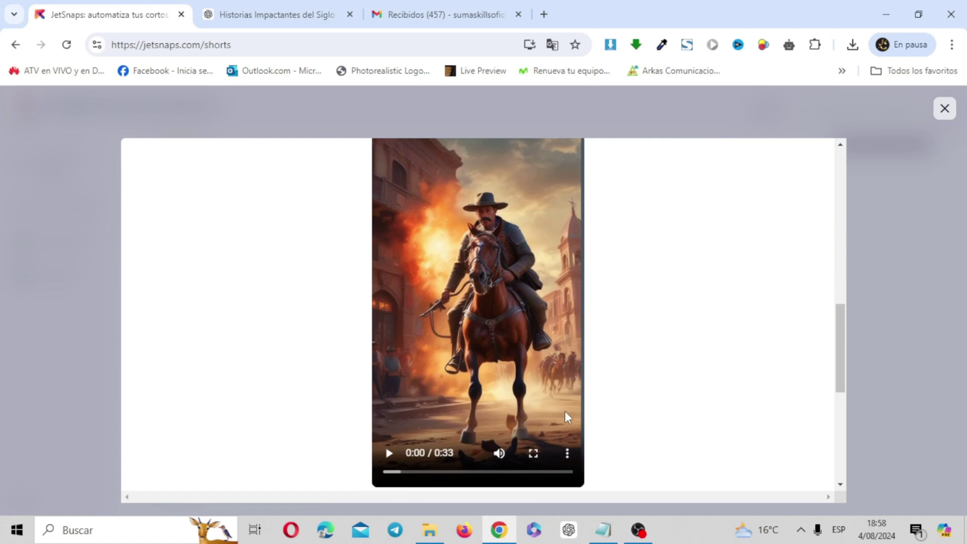
pyautogui.moveTo(843, 346); pyautogui.dragTo(843, 384)
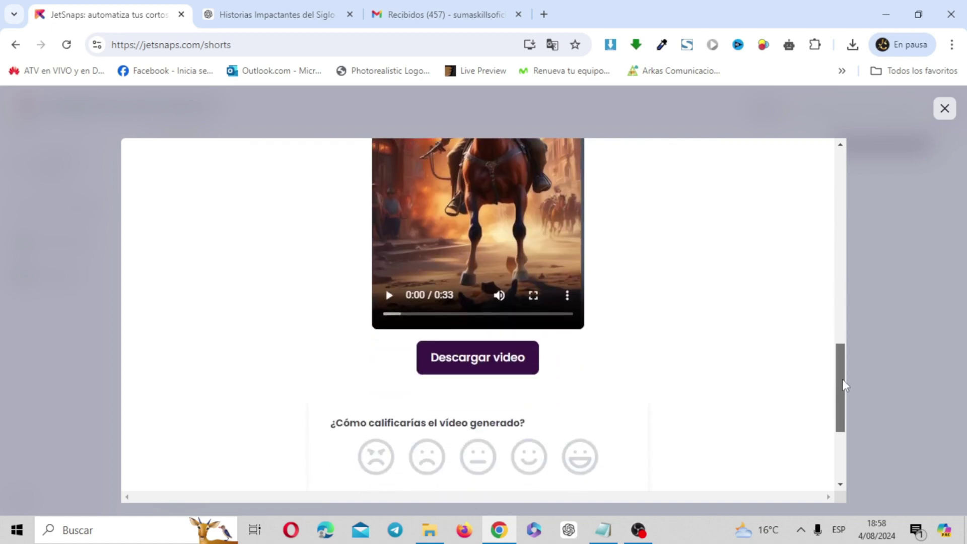
pyautogui.click(487, 364)
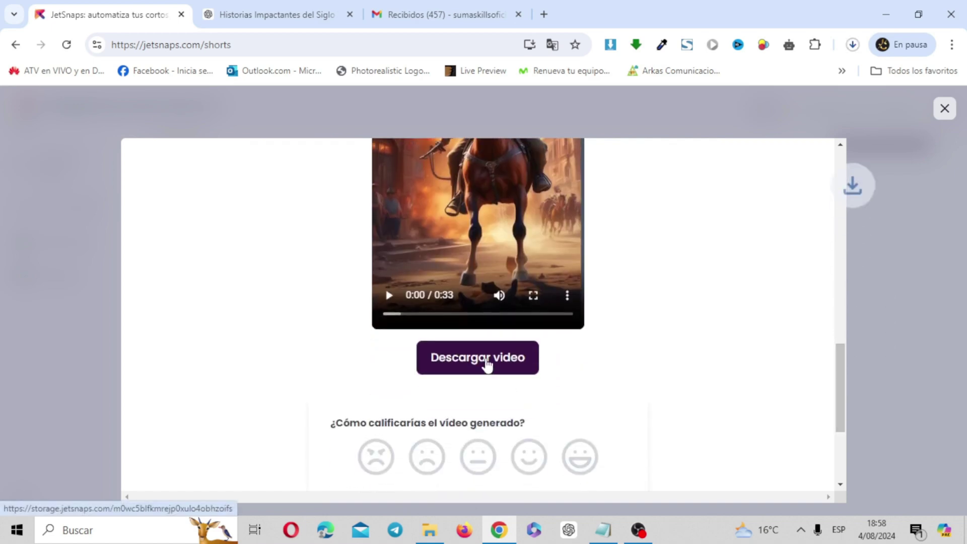